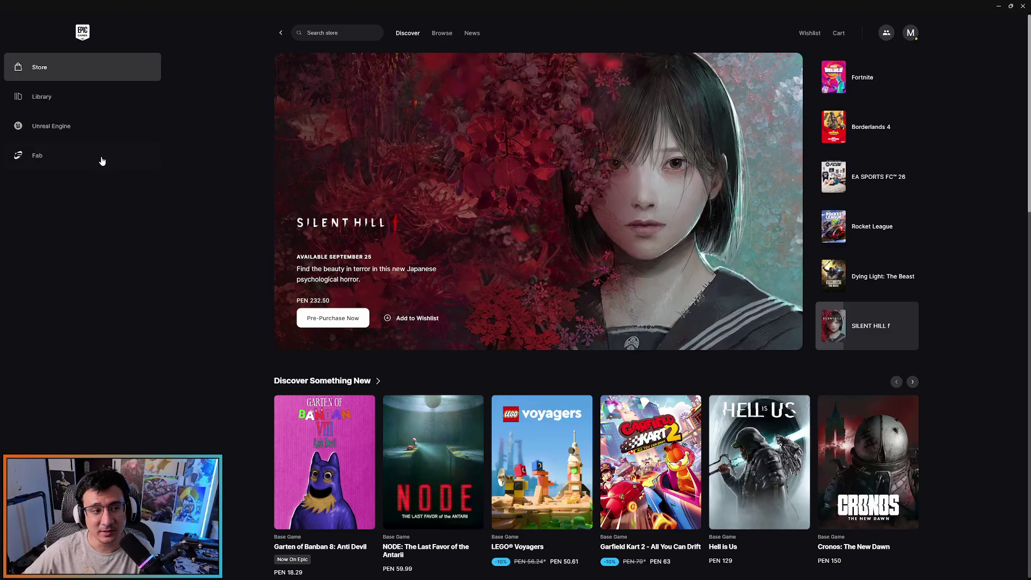
Open the Fab marketplace and view the signed-in account's seller profile
{"action": "left_click", "coordinate": [66, 163]}
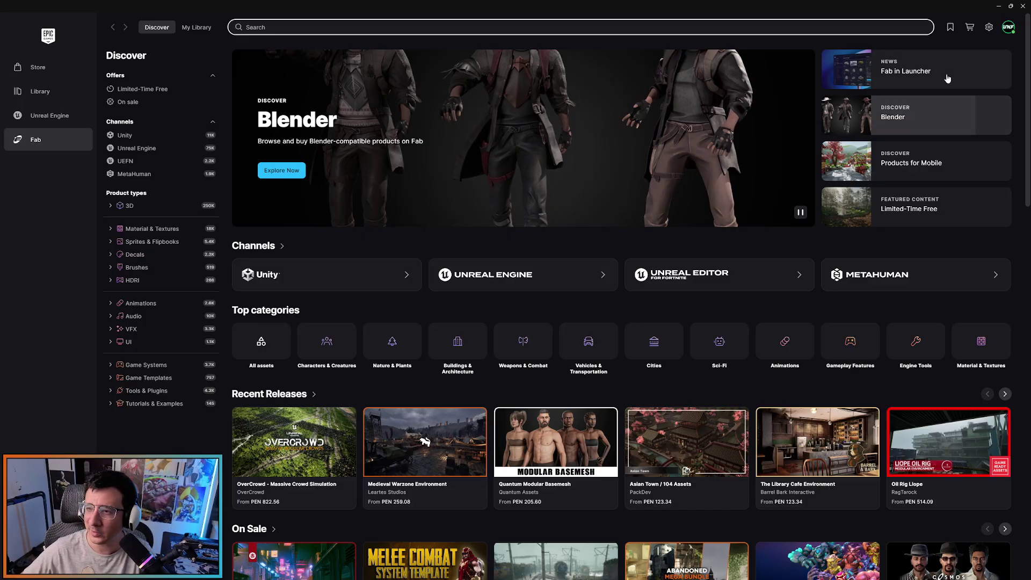
{"action": "left_click", "coordinate": [1009, 27]}
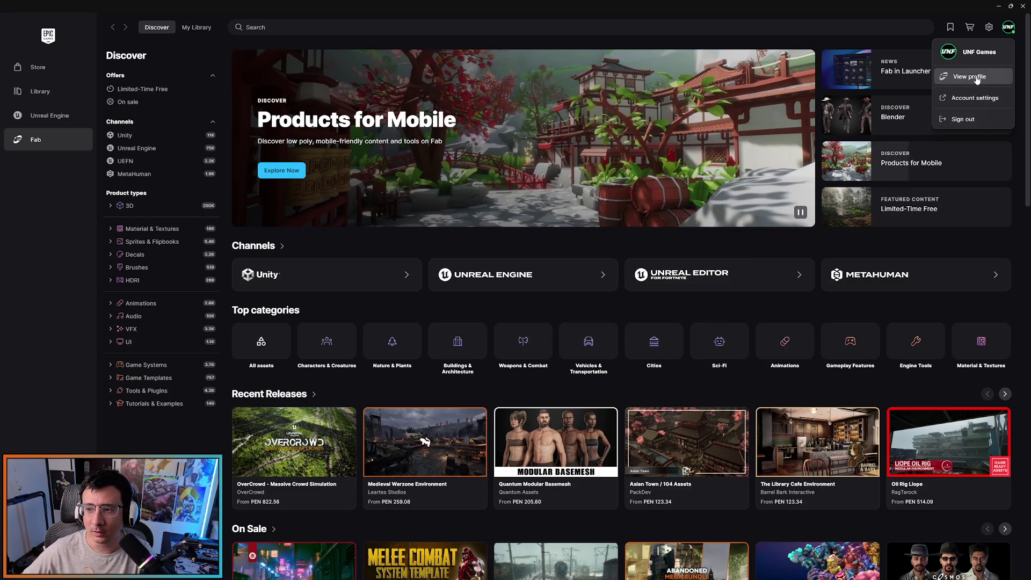
{"action": "left_click", "coordinate": [977, 78]}
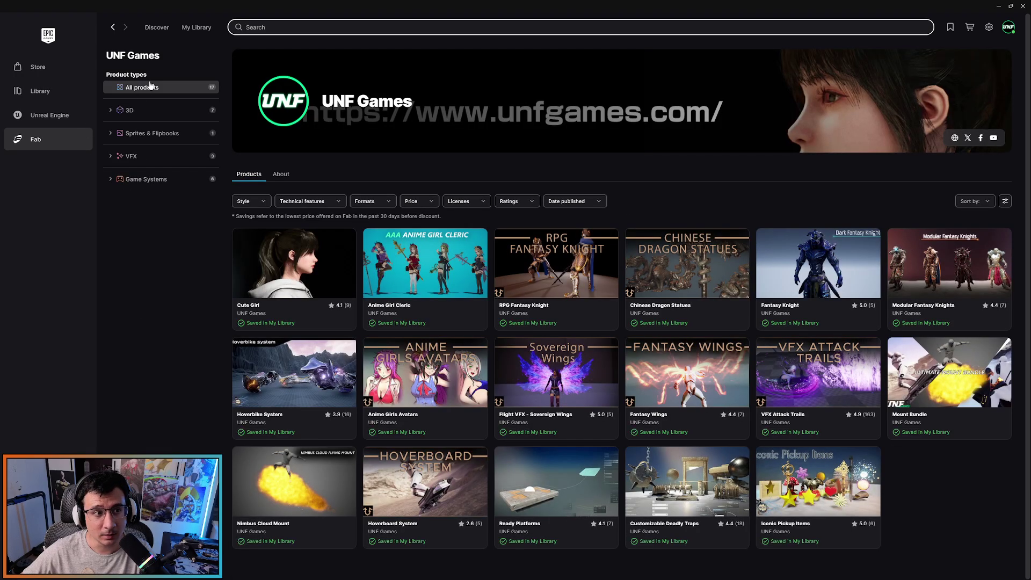
Open the library of owned Fab assets and look through its products
{"action": "left_click", "coordinate": [183, 34]}
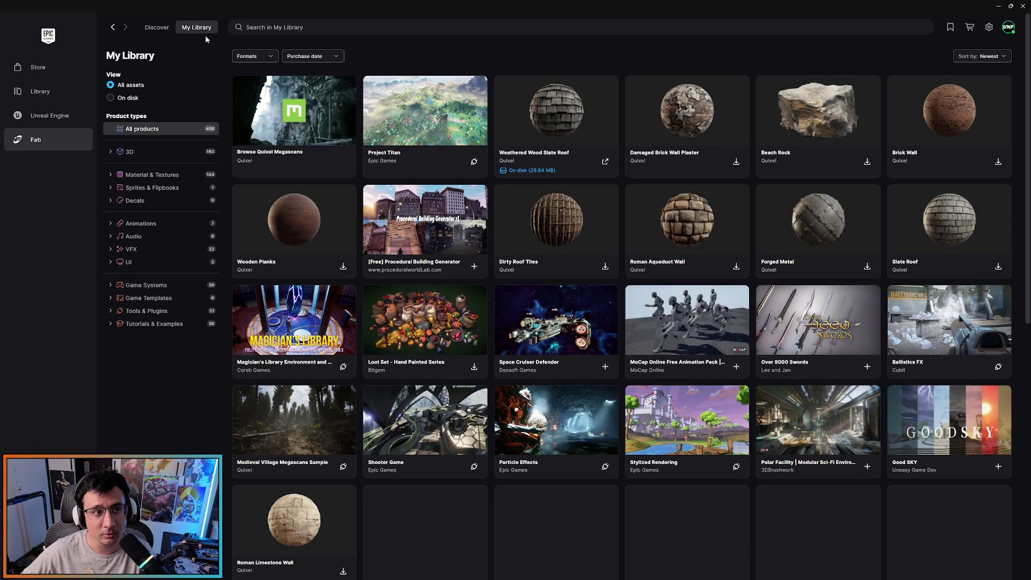
{"action": "scroll", "coordinate": [678, 260], "scroll_direction": "down", "scroll_amount": 10}
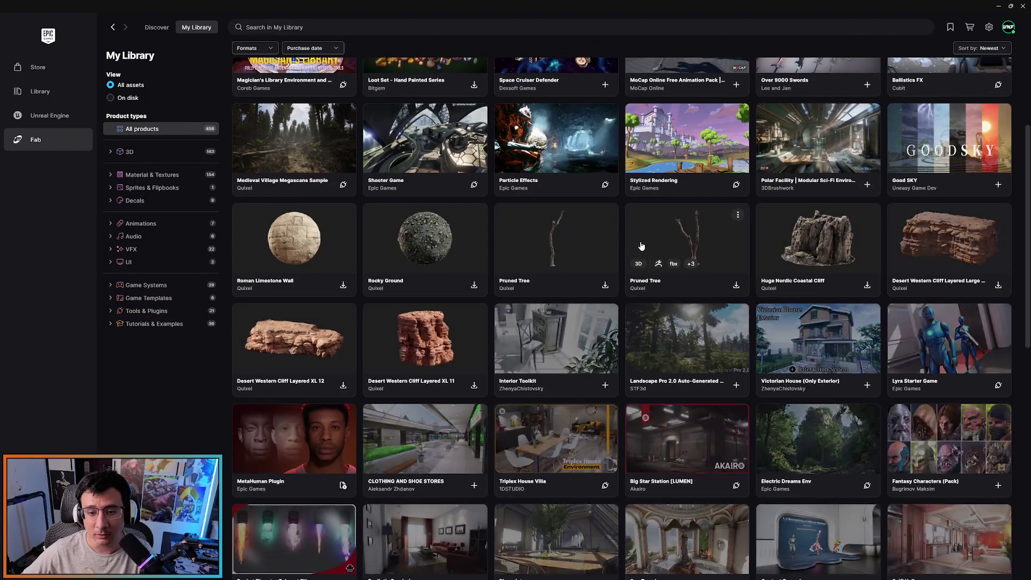
{"action": "scroll", "coordinate": [677, 260], "scroll_direction": "up", "scroll_amount": 10}
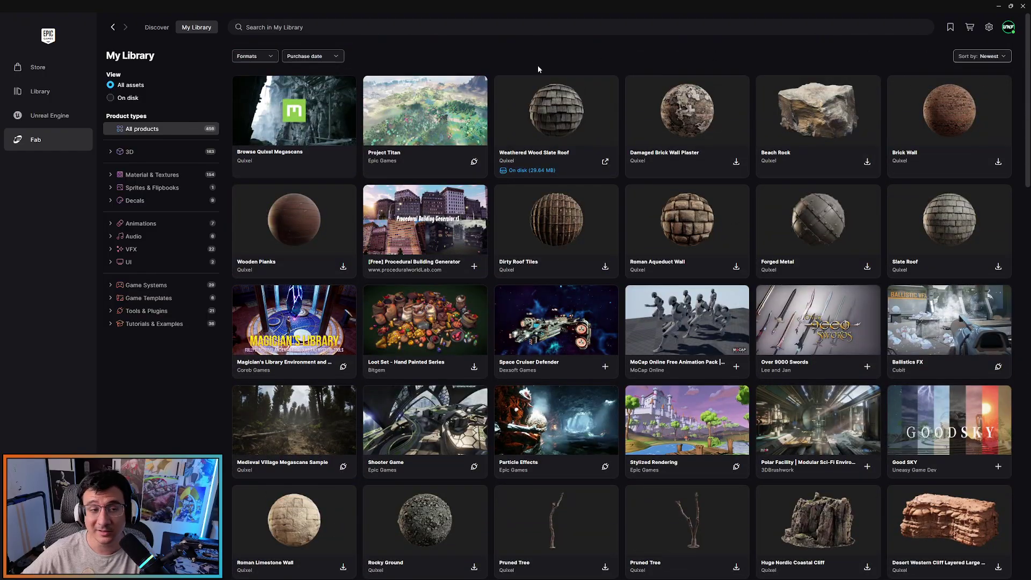
{"action": "scroll", "coordinate": [687, 231], "scroll_direction": "down", "scroll_amount": 2}
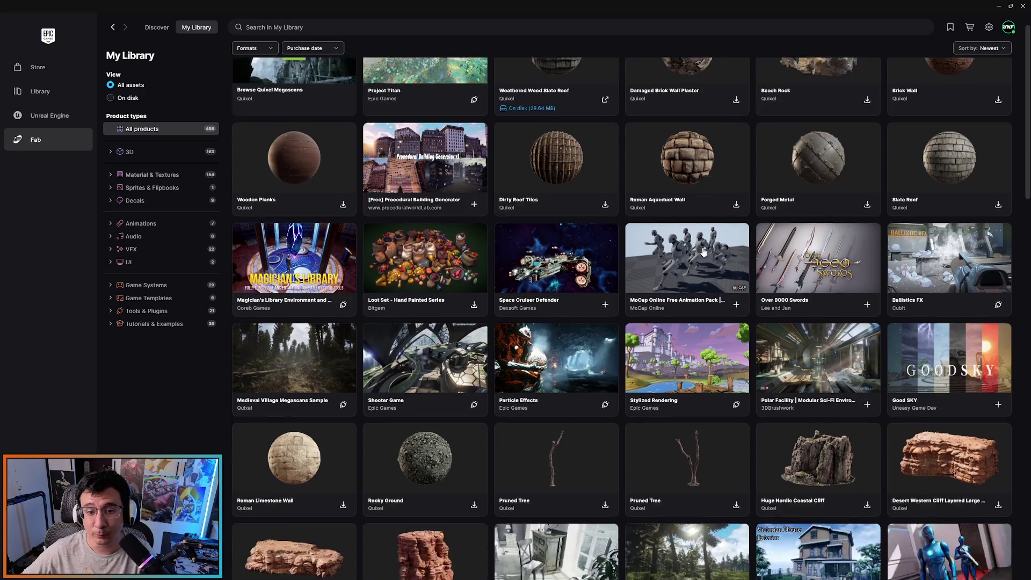
{"action": "scroll", "coordinate": [688, 231], "scroll_direction": "up", "scroll_amount": 2}
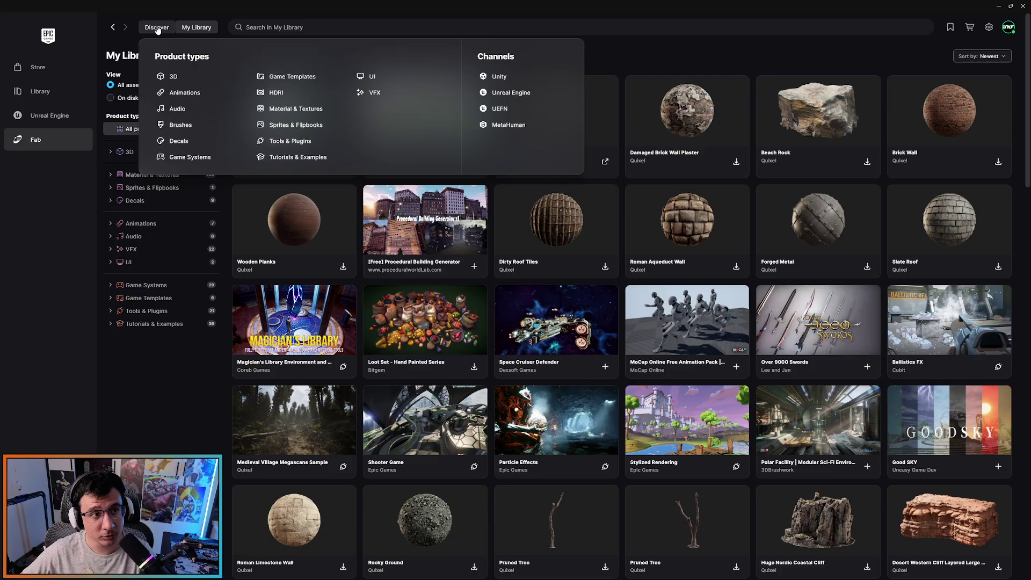
Browse Fab's Discover page, examining the categories, recent releases, sale items, limited-time free assets and featured sellers
{"action": "left_click", "coordinate": [157, 28]}
{"action": "scroll", "coordinate": [393, 365], "scroll_direction": "down", "scroll_amount": 7}
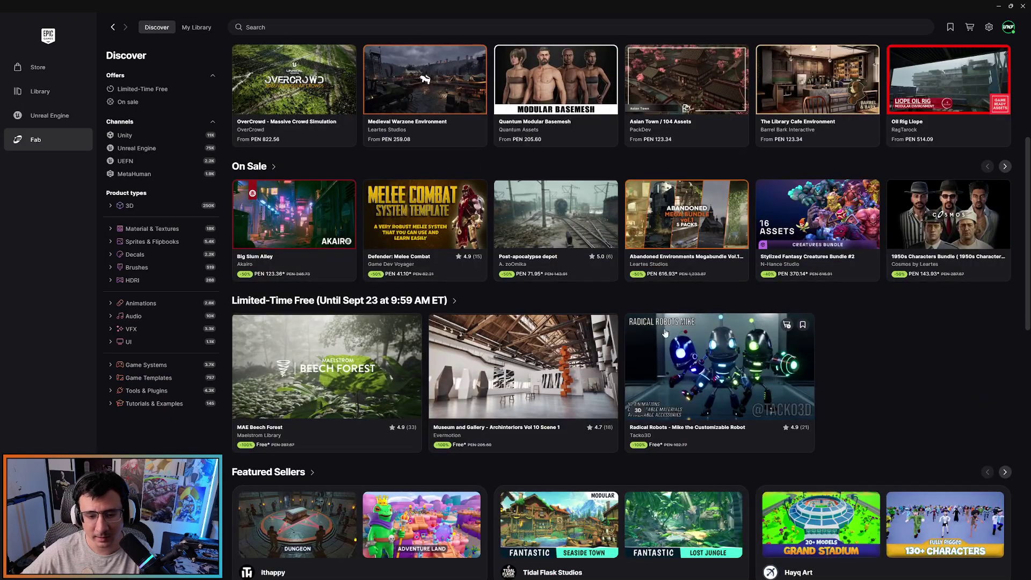
{"action": "scroll", "coordinate": [394, 365], "scroll_direction": "down", "scroll_amount": 7}
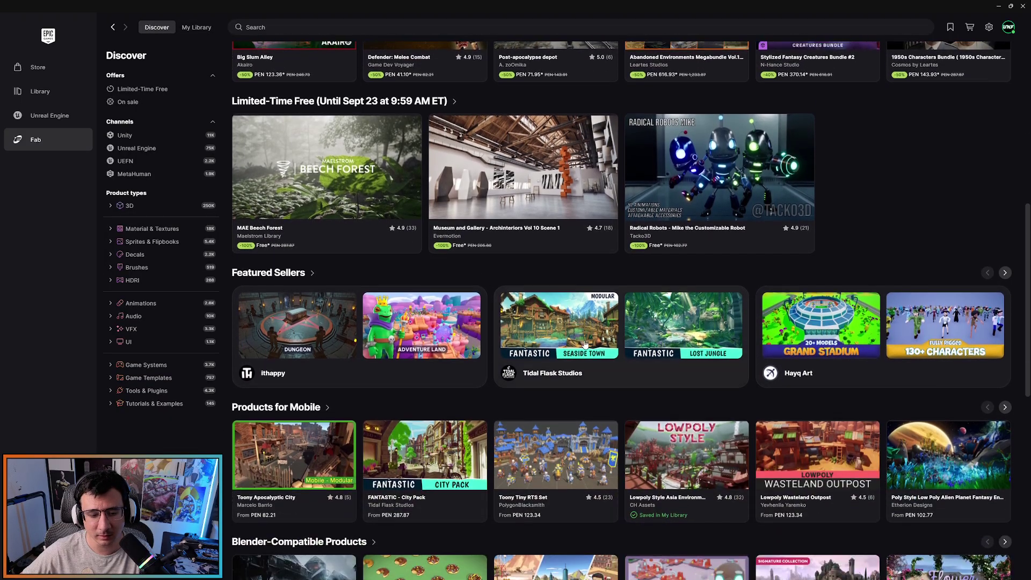
{"action": "scroll", "coordinate": [569, 343], "scroll_direction": "up", "scroll_amount": 10}
{"action": "scroll", "coordinate": [590, 312], "scroll_direction": "down", "scroll_amount": 5}
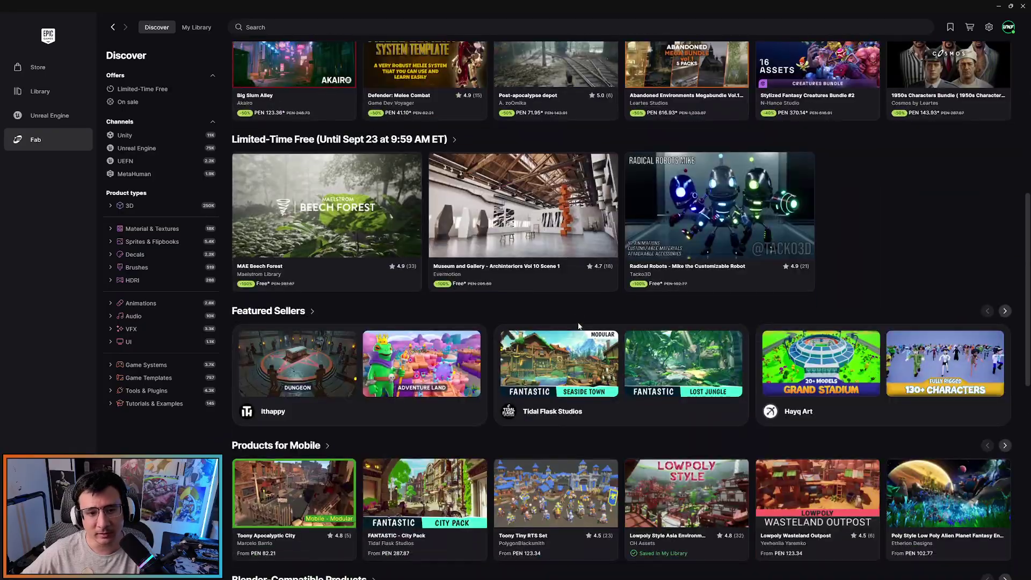
{"action": "scroll", "coordinate": [623, 275], "scroll_direction": "up", "scroll_amount": 5}
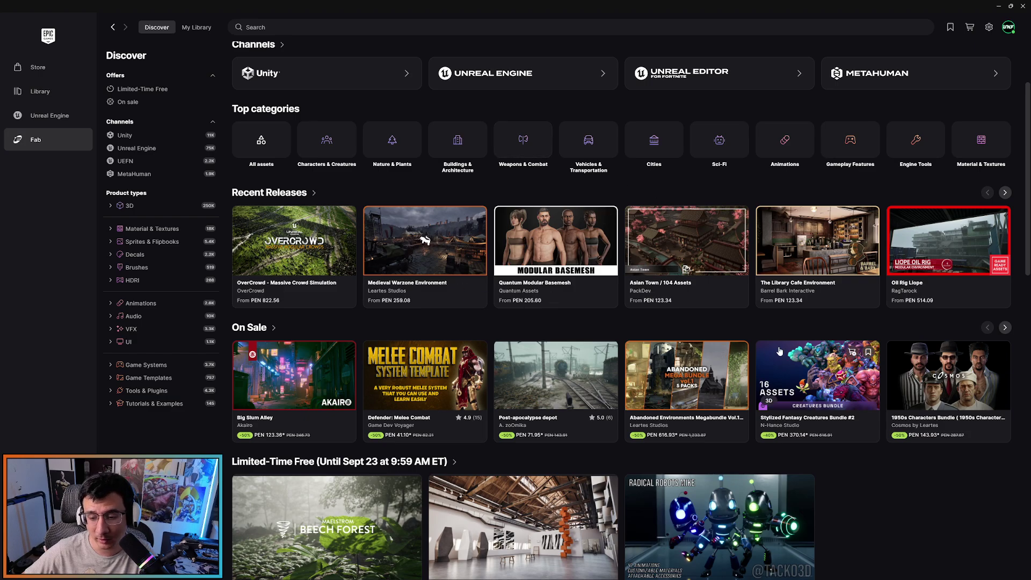
{"action": "scroll", "coordinate": [868, 362], "scroll_direction": "down", "scroll_amount": 3}
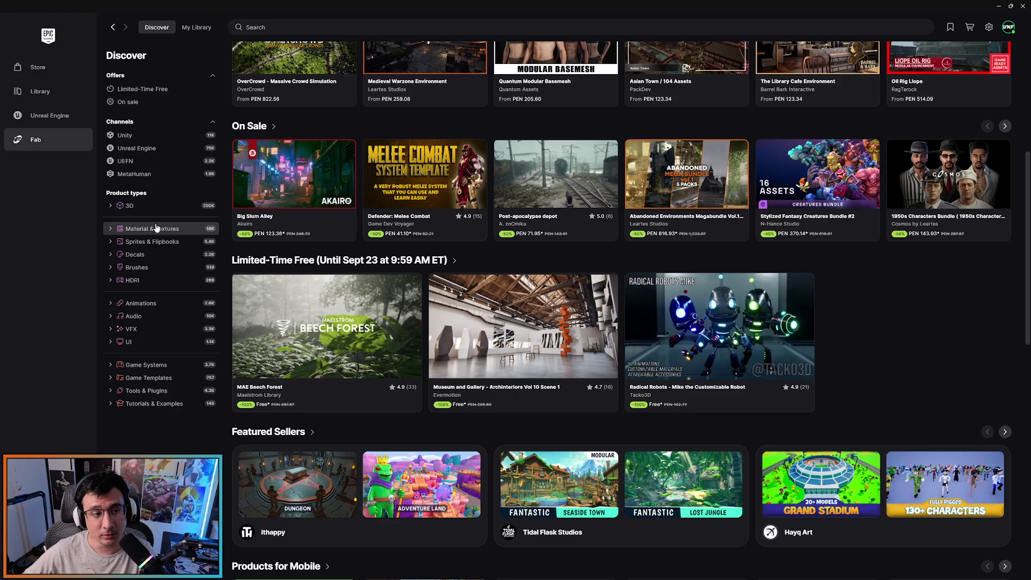
{"action": "scroll", "coordinate": [309, 149], "scroll_direction": "up", "scroll_amount": 6}
Open the Weathered Wood Slate Roof asset from the owned library and examine its export targets and available formats
{"action": "left_click", "coordinate": [200, 29]}
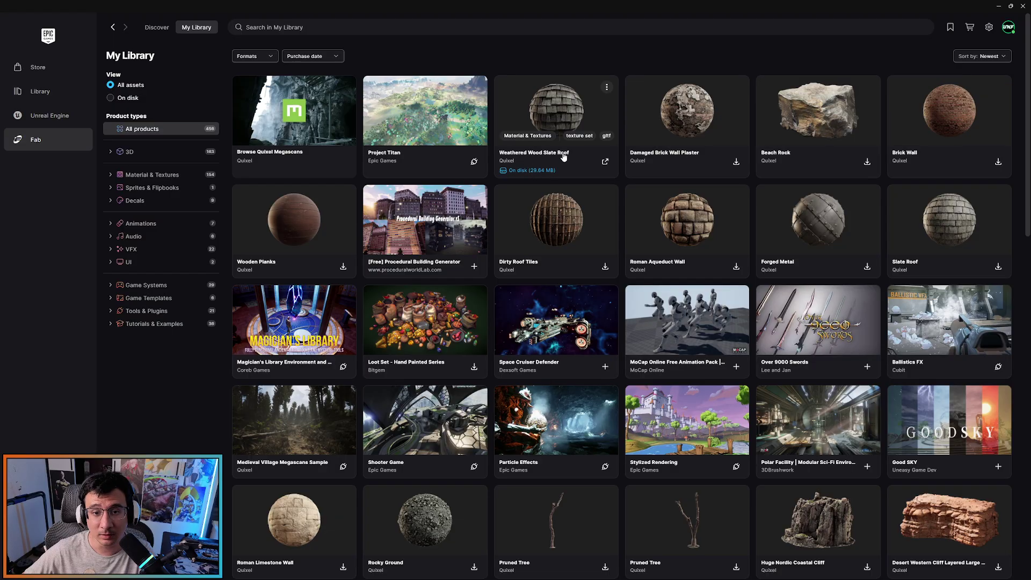
{"action": "left_click", "coordinate": [560, 107]}
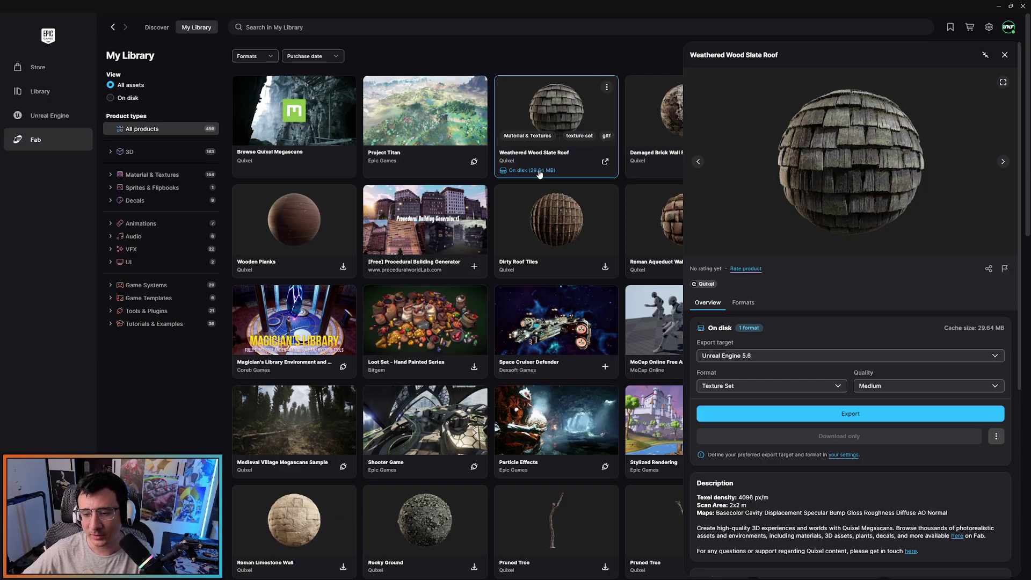
{"action": "left_click", "coordinate": [741, 356]}
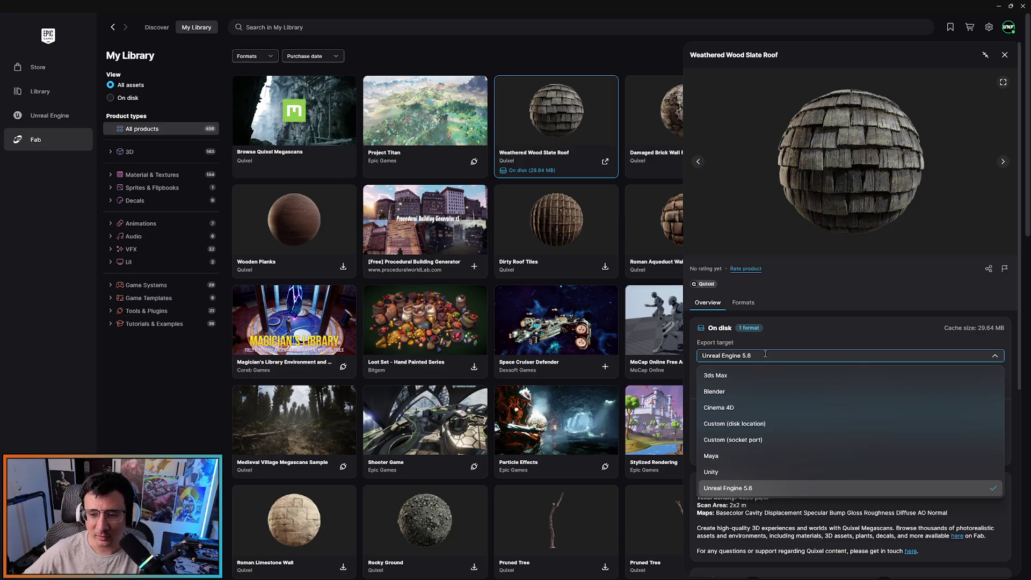
{"action": "left_click", "coordinate": [765, 354]}
{"action": "left_click", "coordinate": [742, 303]}
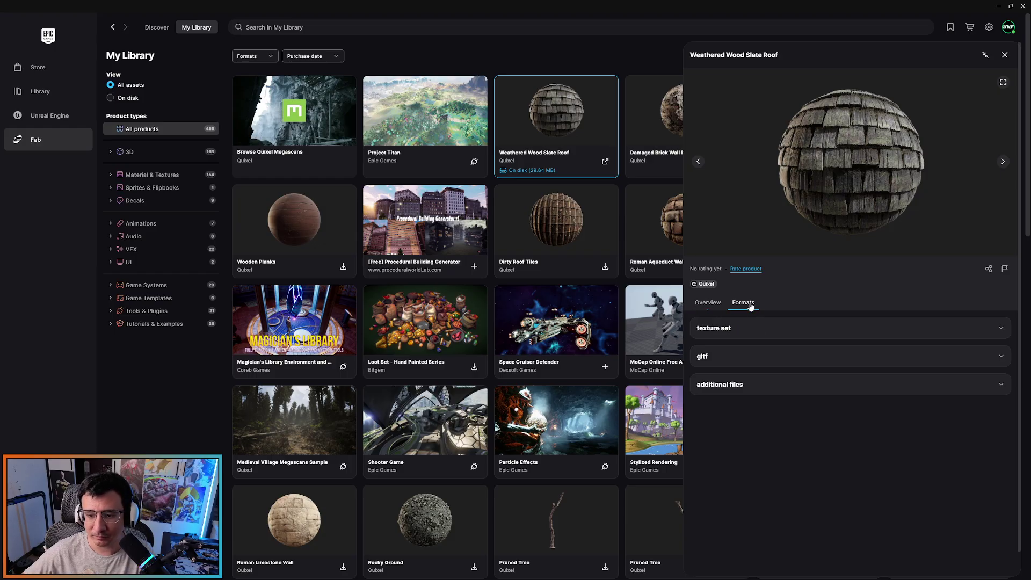
{"action": "left_click", "coordinate": [707, 303]}
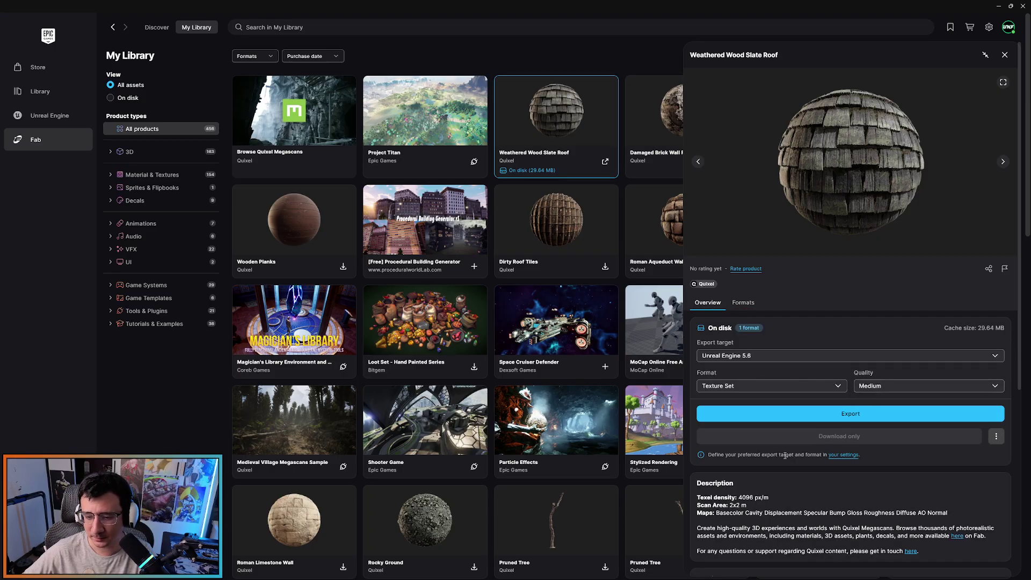
Review the export and download preferences in Fab settings, including the quality tier options, and close the settings
{"action": "left_click", "coordinate": [843, 455]}
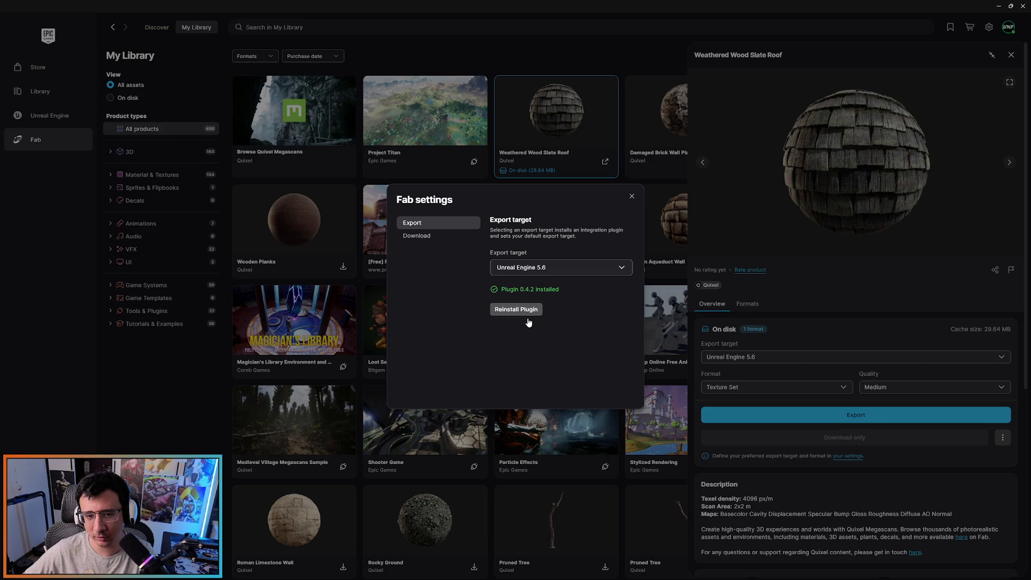
{"action": "left_click", "coordinate": [443, 235]}
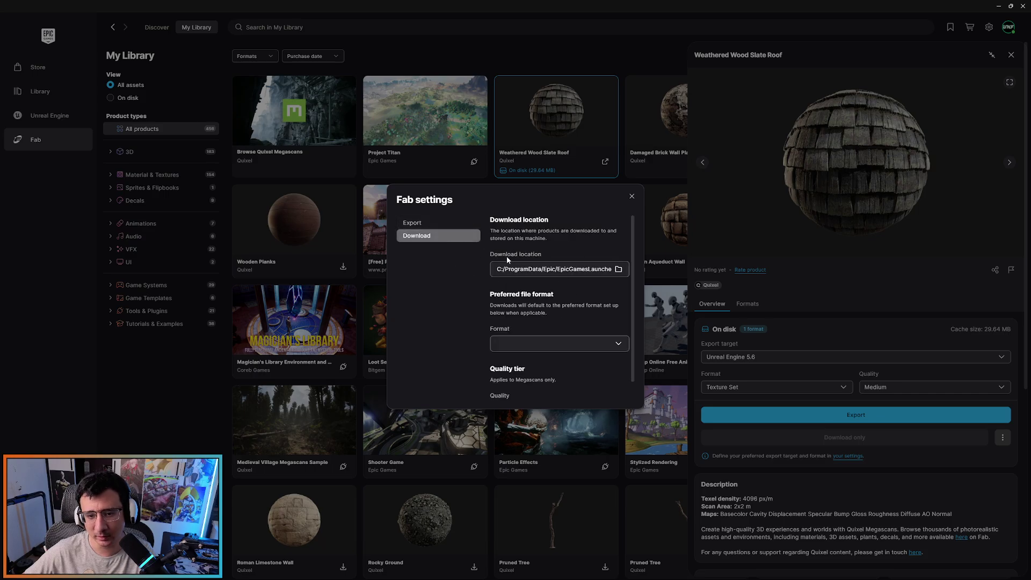
{"action": "scroll", "coordinate": [513, 330], "scroll_direction": "down", "scroll_amount": 1}
{"action": "left_click", "coordinate": [535, 397]}
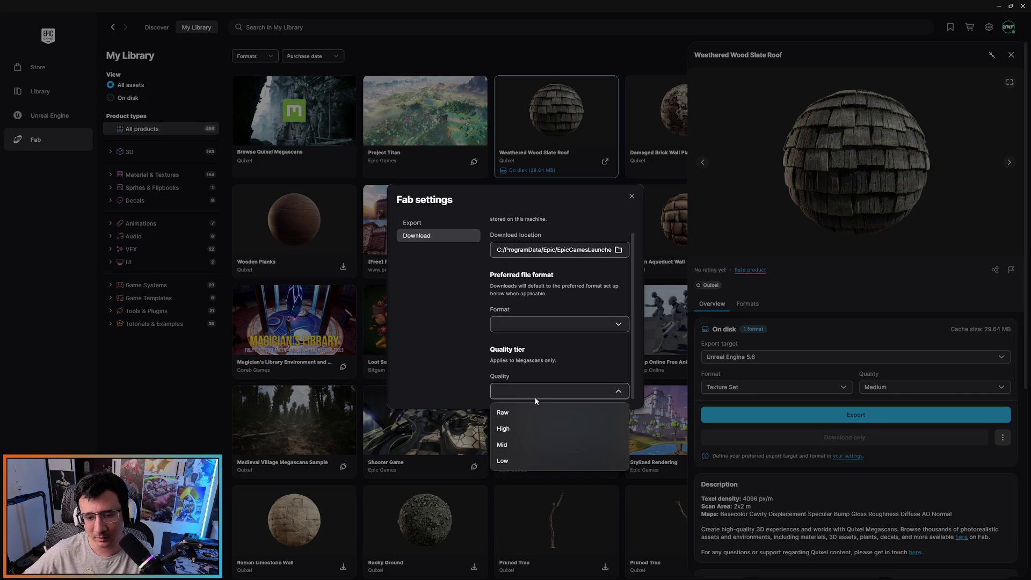
{"action": "left_click", "coordinate": [426, 263]}
{"action": "left_click", "coordinate": [412, 223]}
{"action": "left_click", "coordinate": [632, 195]}
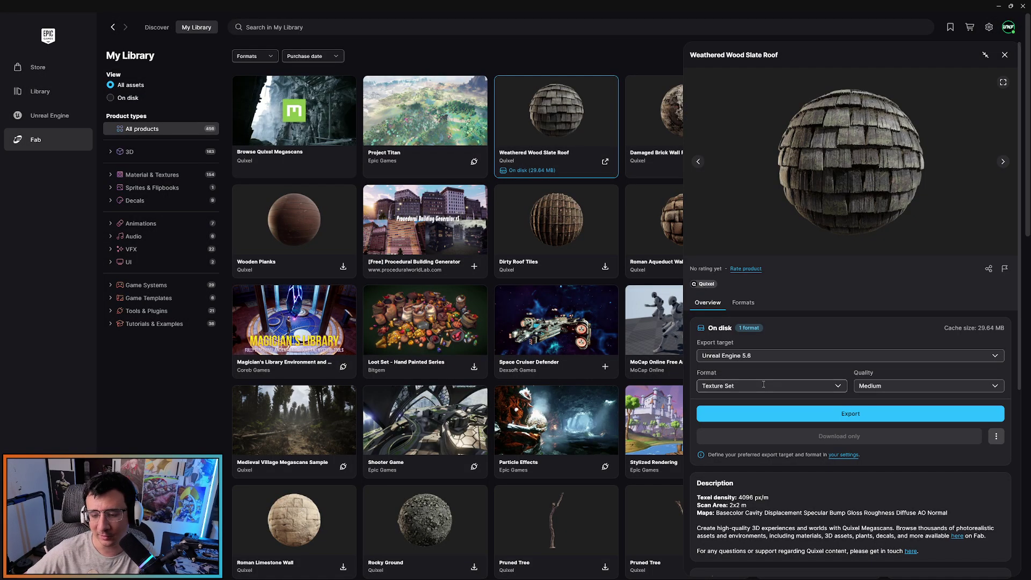
Review the Weathered Wood Slate Roof asset's description, details and metadata, and close its details
{"action": "left_click", "coordinate": [764, 417]}
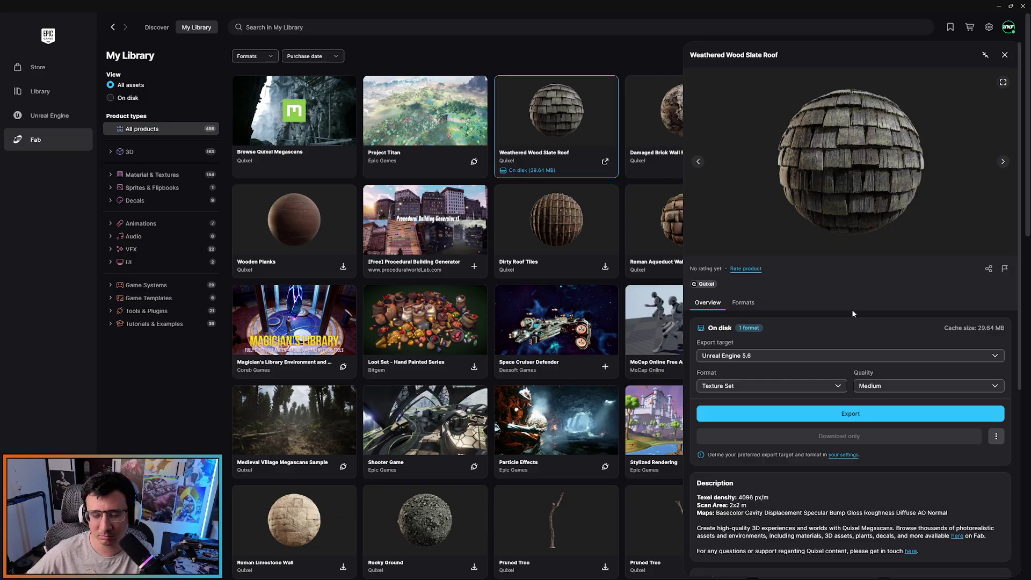
{"action": "scroll", "coordinate": [851, 309], "scroll_direction": "down", "scroll_amount": 5}
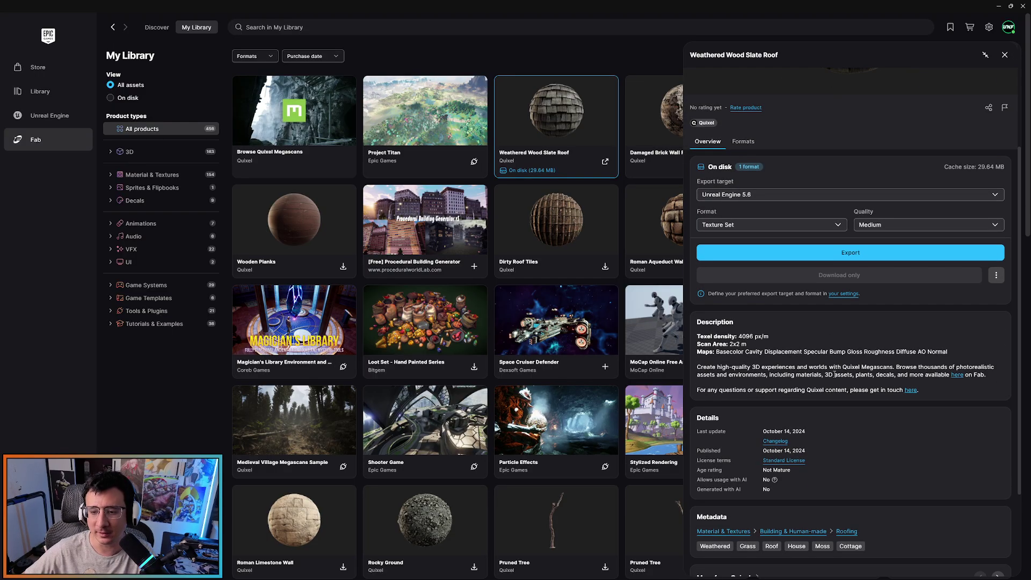
{"action": "scroll", "coordinate": [858, 359], "scroll_direction": "up", "scroll_amount": 5}
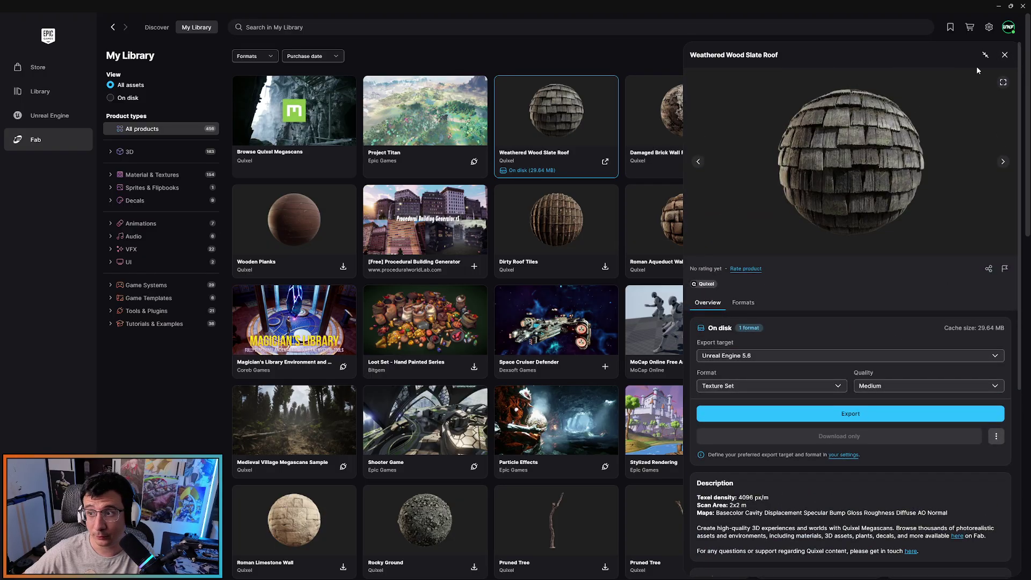
{"action": "left_click", "coordinate": [1004, 55]}
Open the Damaged Brick Wall Plaster asset and choose Texture Set as its export format
{"action": "left_click", "coordinate": [695, 108]}
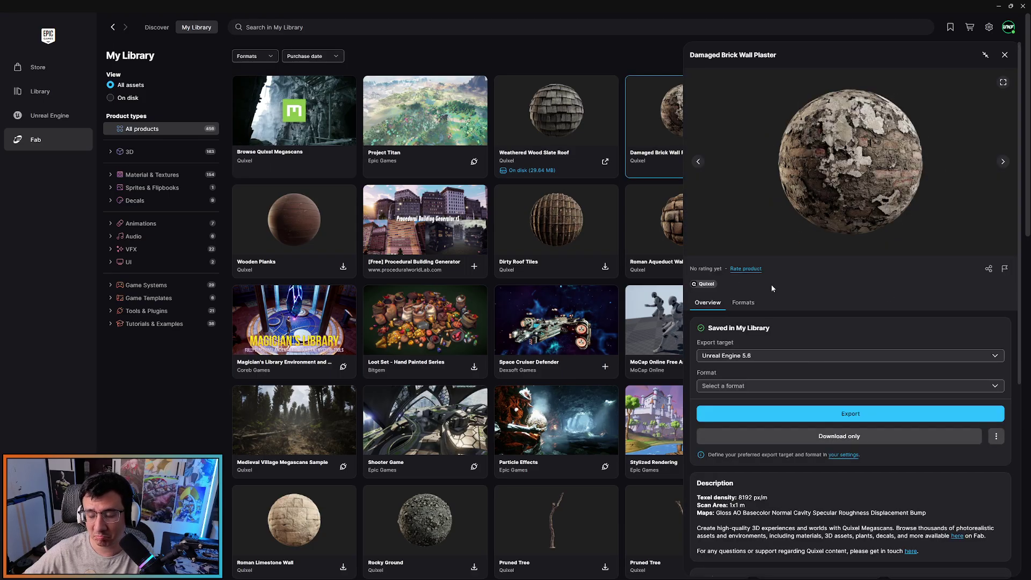
{"action": "left_click", "coordinate": [743, 385]}
{"action": "left_click", "coordinate": [757, 405]}
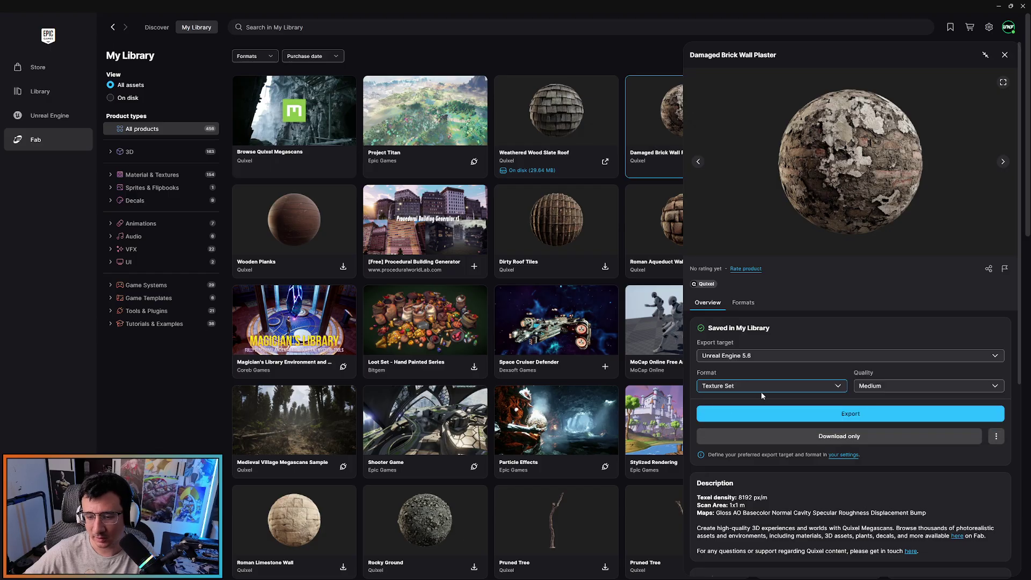
{"action": "left_click", "coordinate": [868, 386]}
{"action": "left_click", "coordinate": [796, 380]}
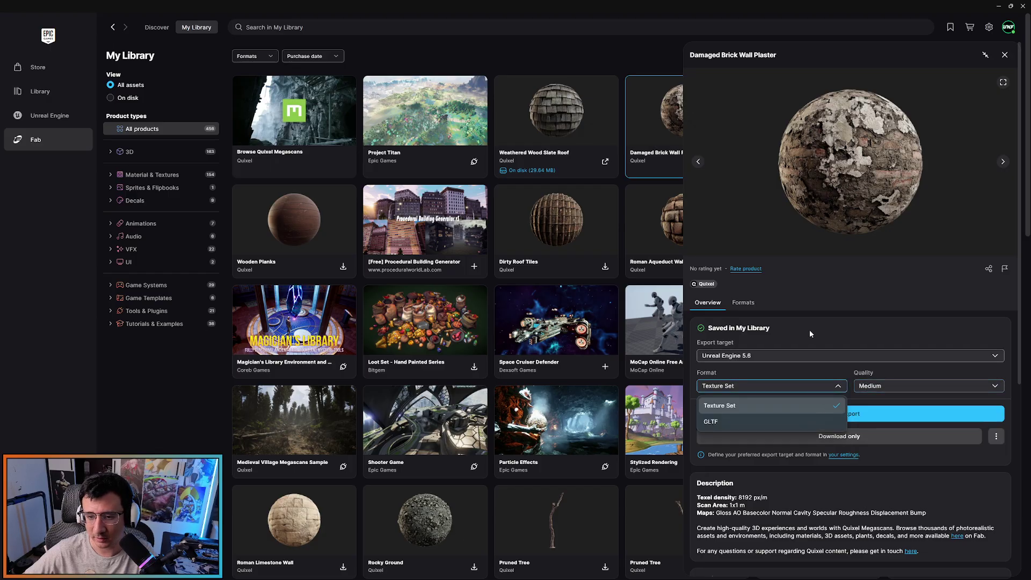
Check the export targets offered for Damaged Brick Wall Plaster and return to the full library view
{"action": "left_click", "coordinate": [812, 327]}
{"action": "left_click", "coordinate": [784, 356]}
{"action": "scroll", "coordinate": [753, 389], "scroll_direction": "down", "scroll_amount": 2}
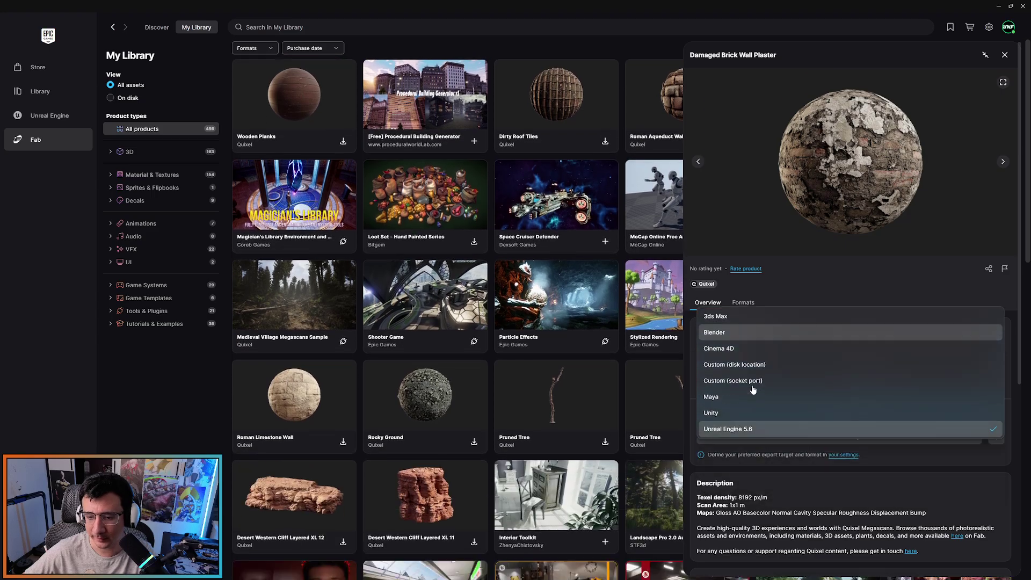
{"action": "key", "text": "Escape"}
{"action": "scroll", "coordinate": [768, 384], "scroll_direction": "up", "scroll_amount": 3}
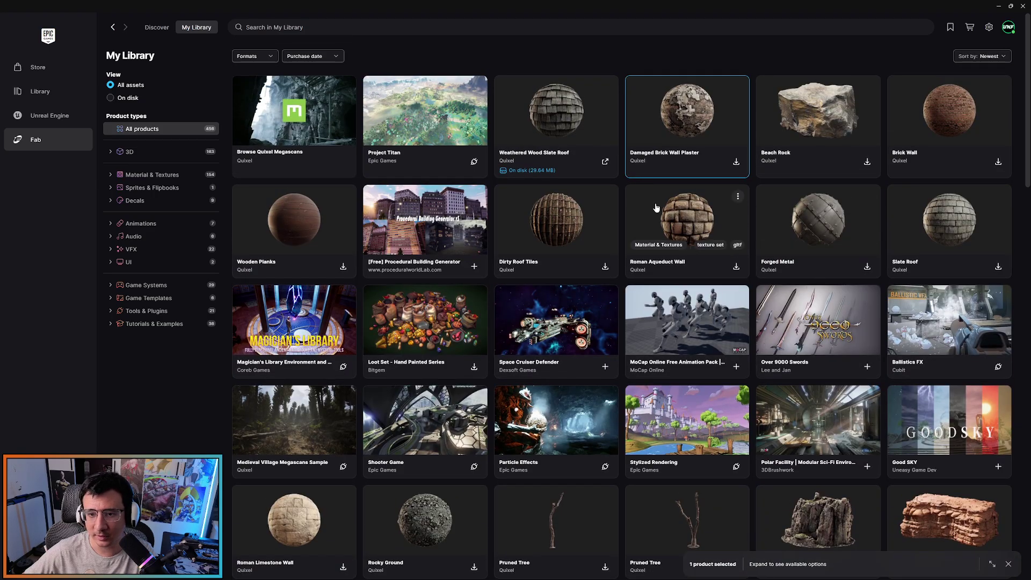
Open the Dirty Roof Tiles asset and set its export target to Custom (disk location)
{"action": "left_click", "coordinate": [562, 204]}
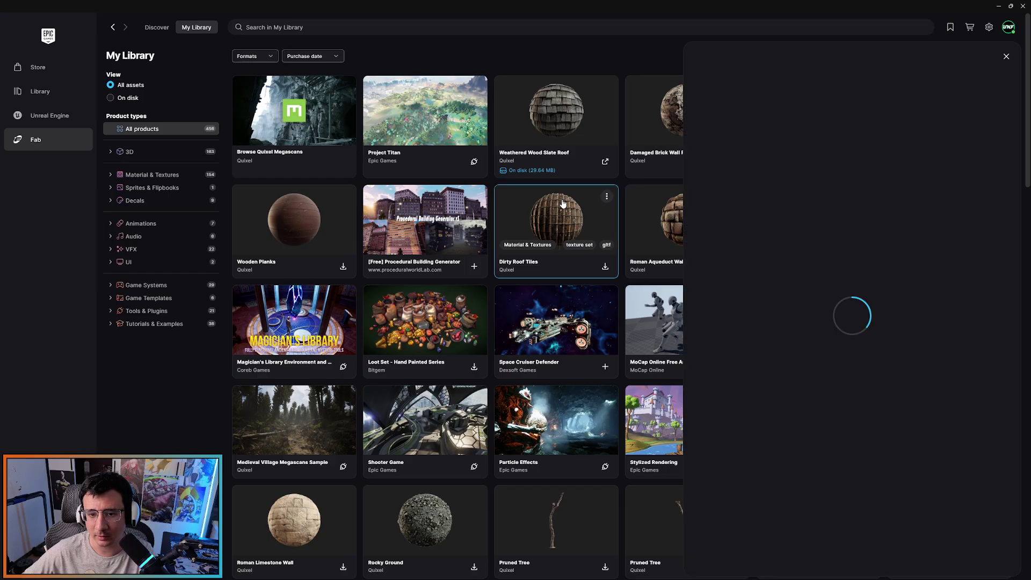
{"action": "scroll", "coordinate": [788, 325], "scroll_direction": "down", "scroll_amount": 1}
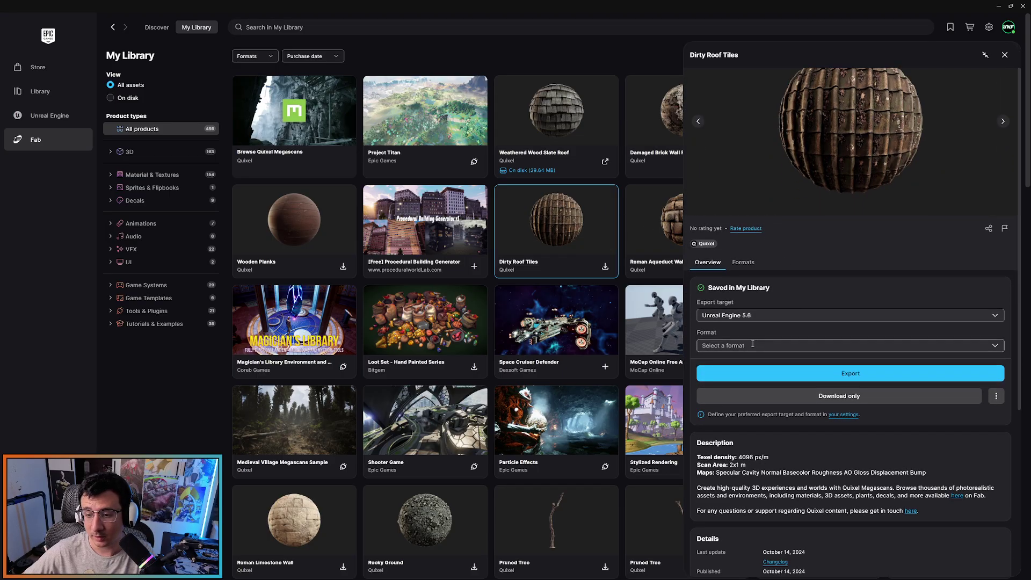
{"action": "left_click", "coordinate": [735, 316]}
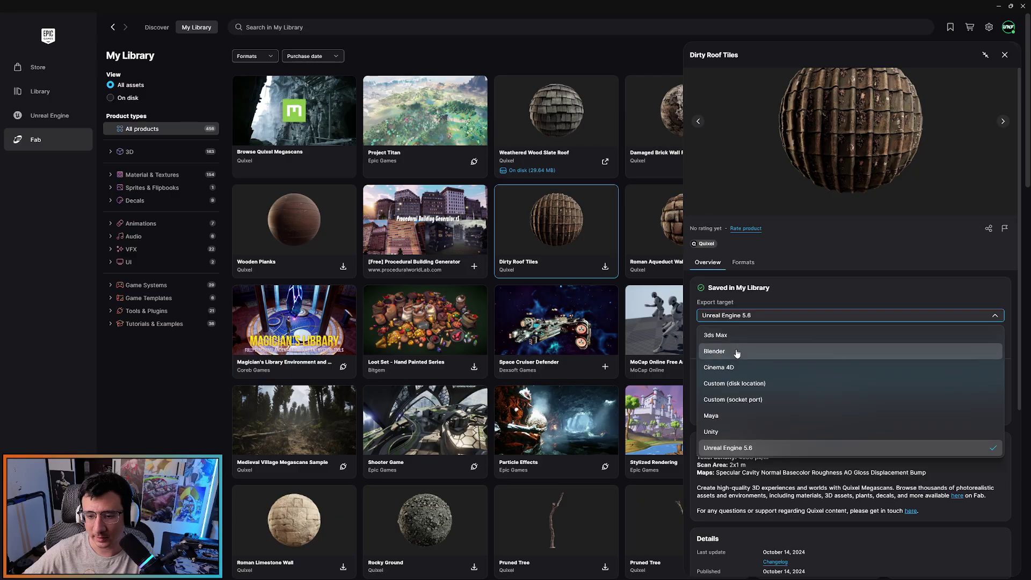
{"action": "scroll", "coordinate": [736, 360], "scroll_direction": "down", "scroll_amount": 1}
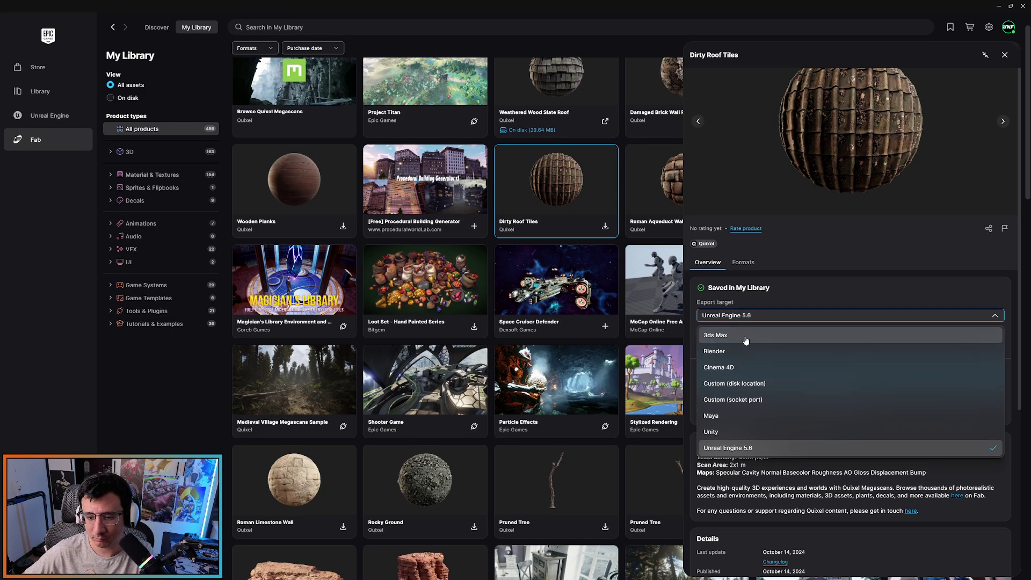
{"action": "left_click", "coordinate": [769, 384]}
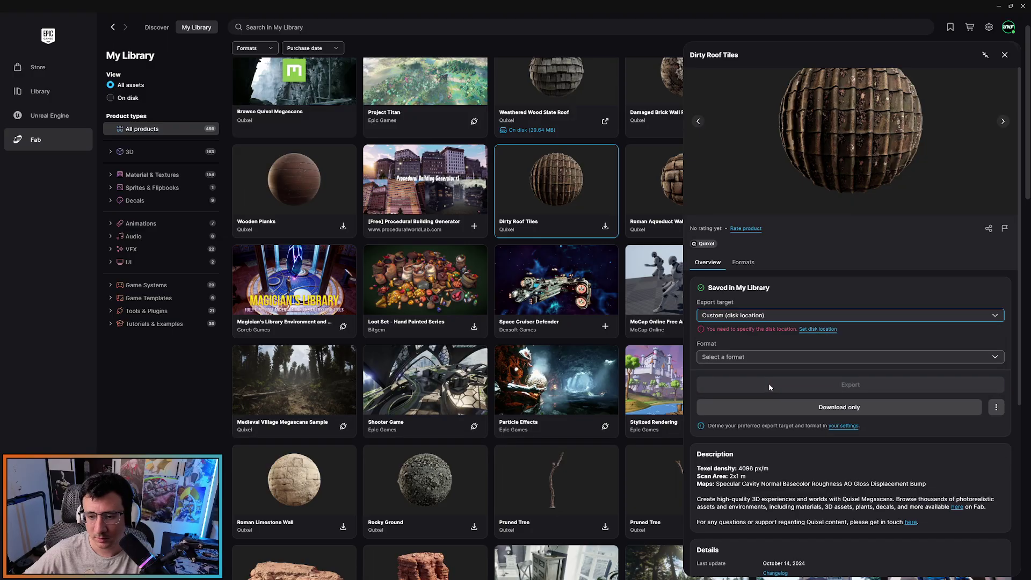
Open the Fab settings from the disk location prompt and set the download location to the Documents folder
{"action": "left_click", "coordinate": [816, 329]}
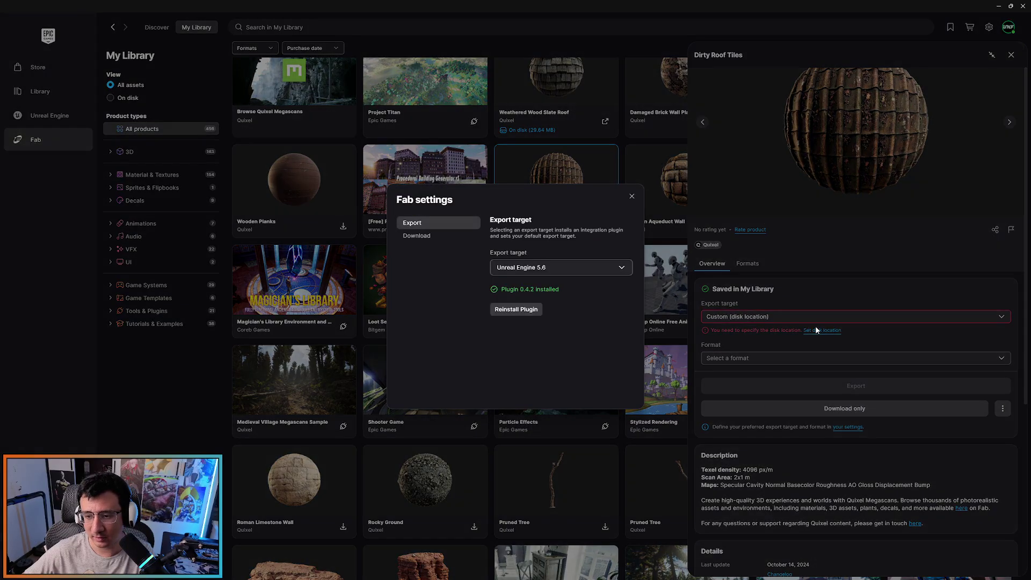
{"action": "left_click", "coordinate": [437, 234]}
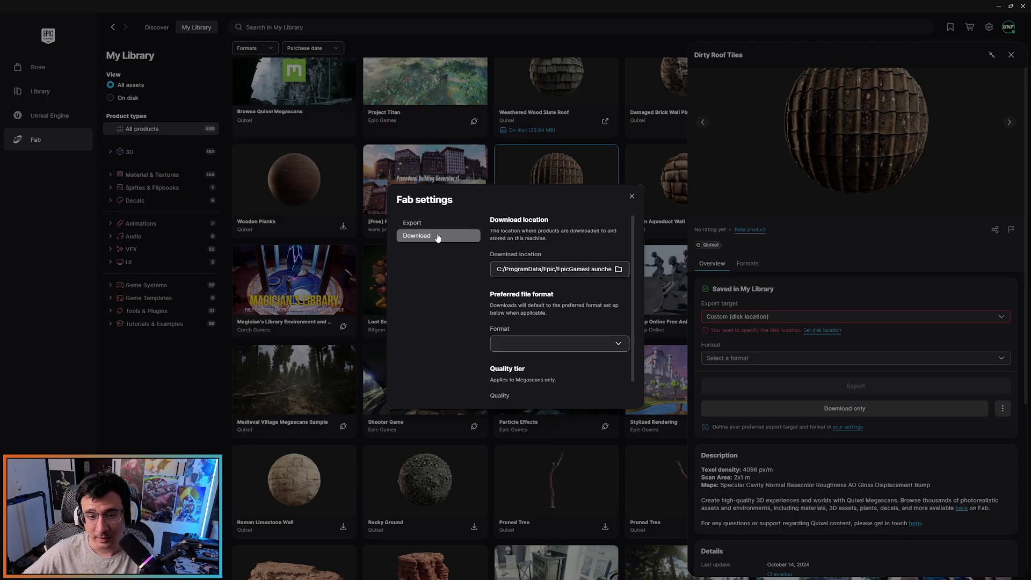
{"action": "left_click", "coordinate": [544, 272]}
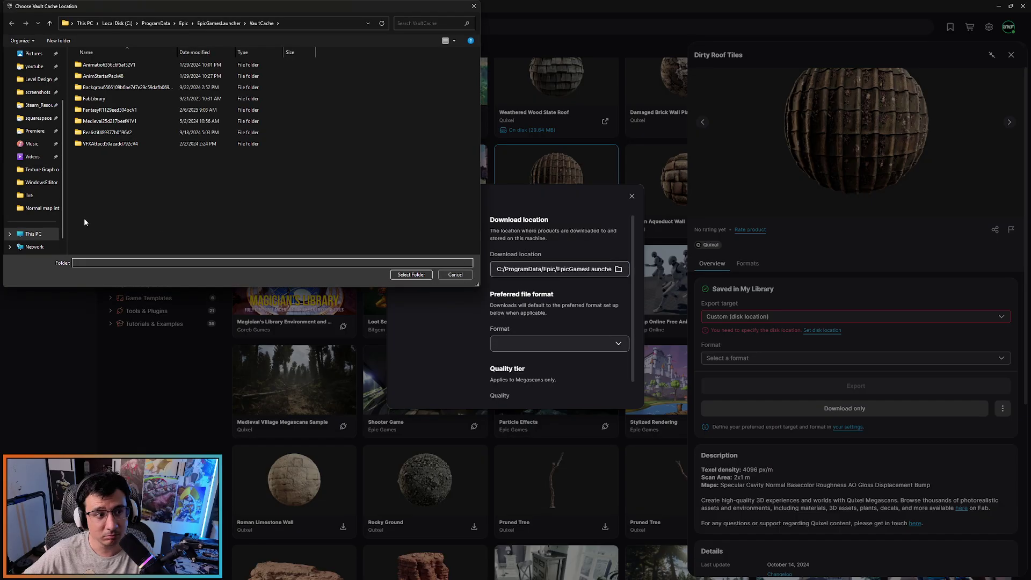
{"action": "scroll", "coordinate": [33, 161], "scroll_direction": "up", "scroll_amount": 3}
{"action": "left_click", "coordinate": [38, 107]}
{"action": "left_click", "coordinate": [260, 189]}
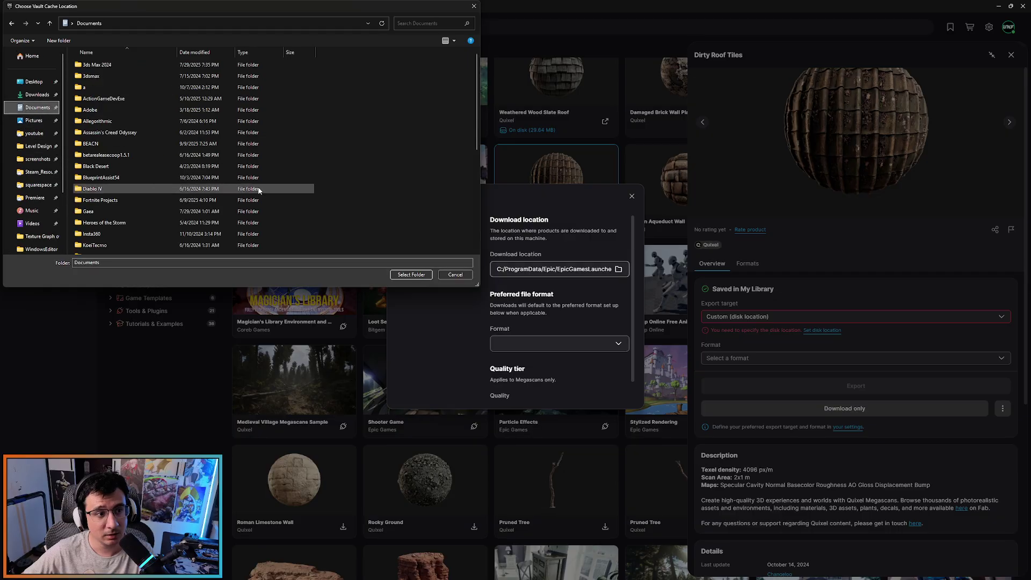
{"action": "left_click", "coordinate": [411, 275]}
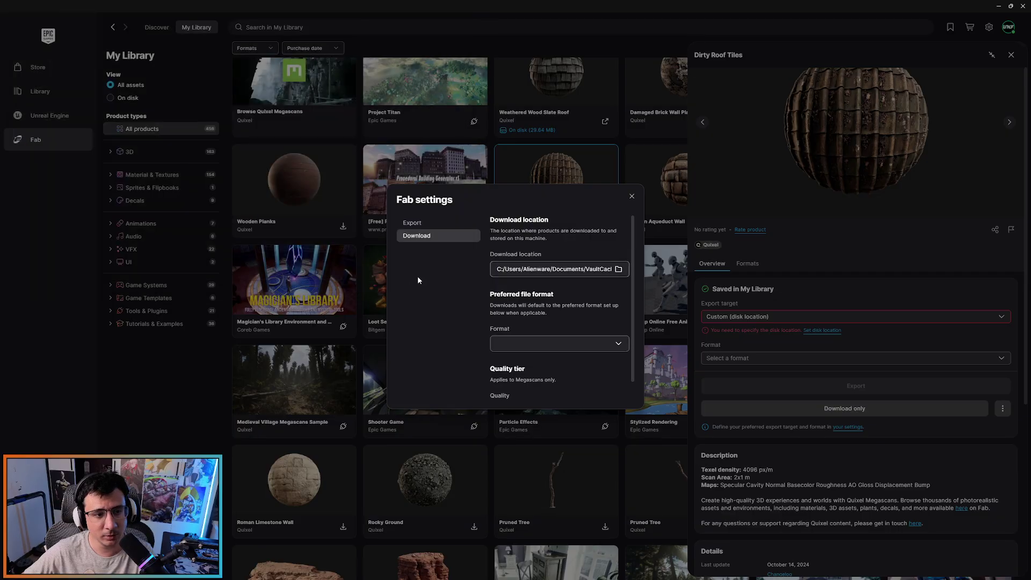
Set the preferred download format to Unreal Engine and the Megascans quality tier to Mid, and close the Fab settings
{"action": "left_click", "coordinate": [522, 347]}
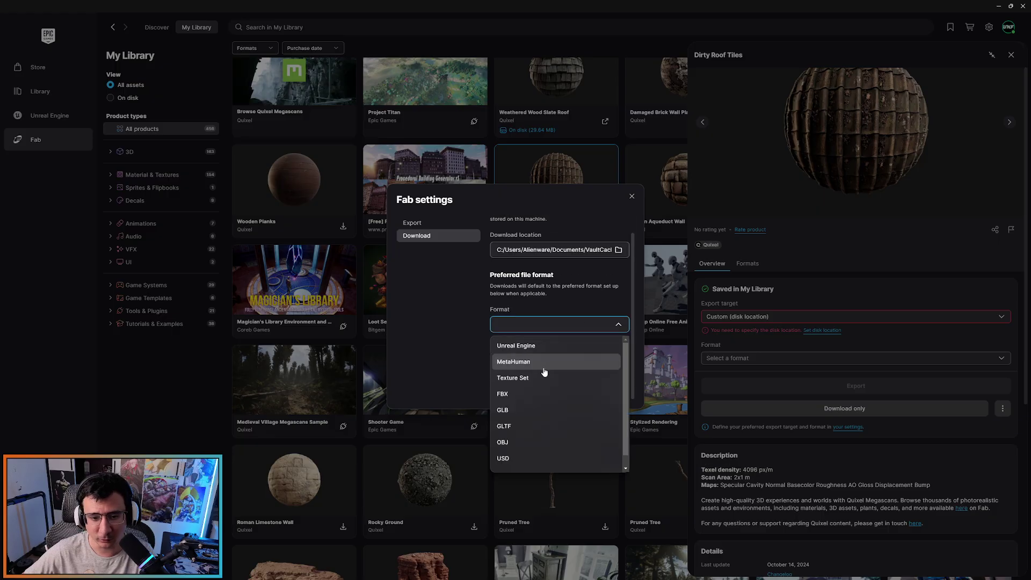
{"action": "left_click", "coordinate": [510, 345]}
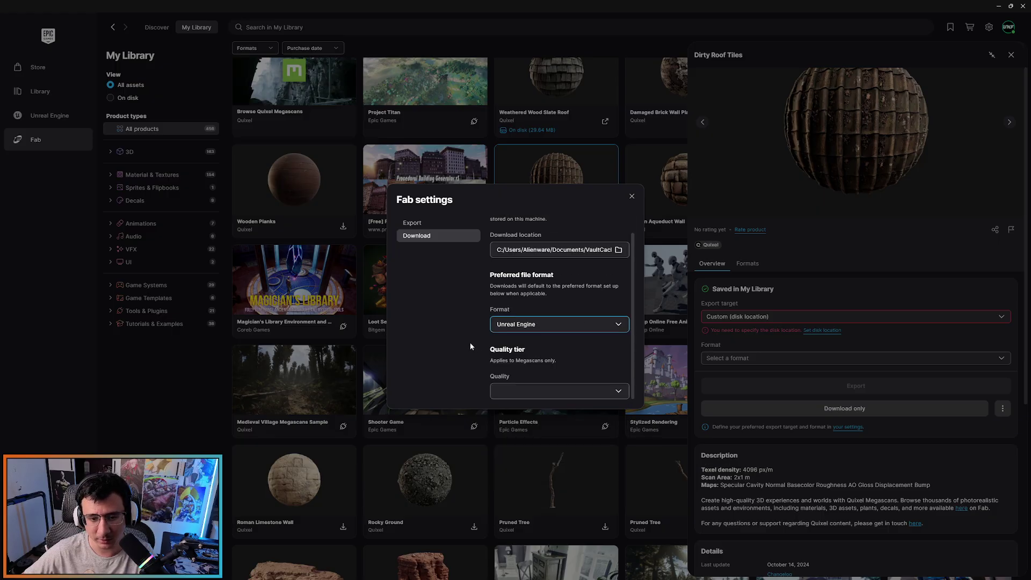
{"action": "left_click", "coordinate": [535, 390]}
{"action": "left_click", "coordinate": [536, 445]}
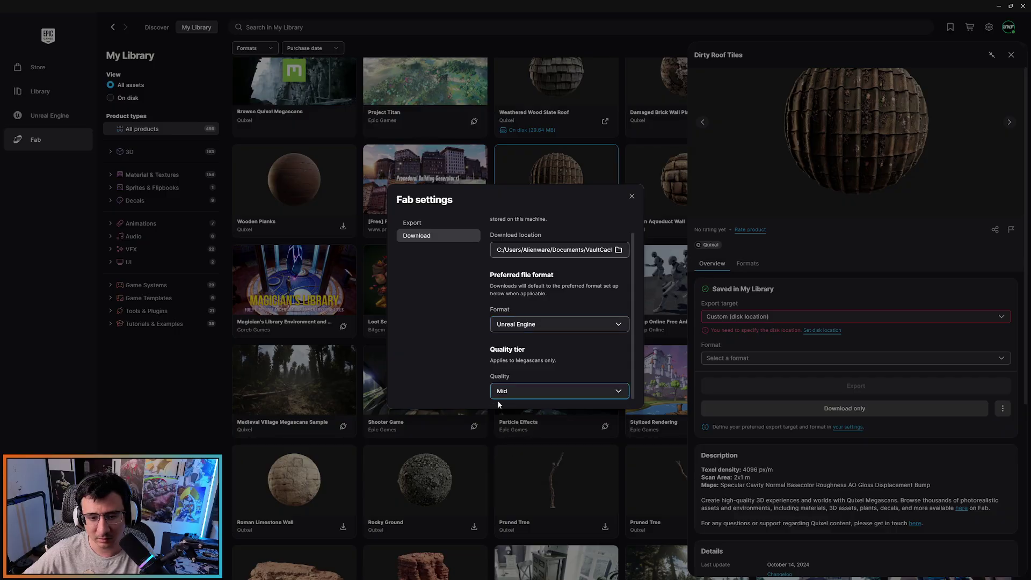
{"action": "left_click", "coordinate": [435, 223]}
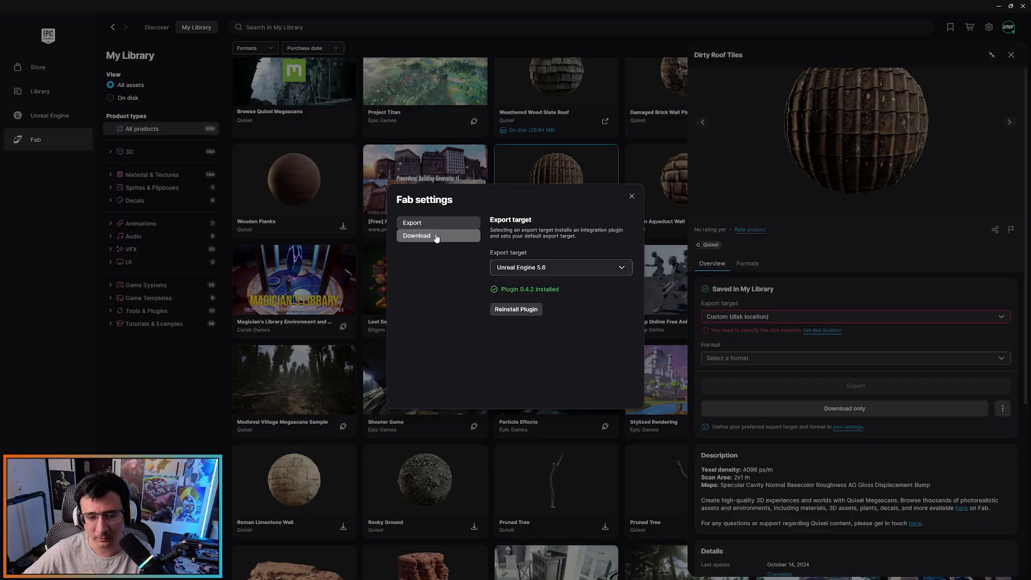
{"action": "left_click", "coordinate": [436, 236]}
{"action": "left_click", "coordinate": [430, 223]}
{"action": "left_click", "coordinate": [631, 196]}
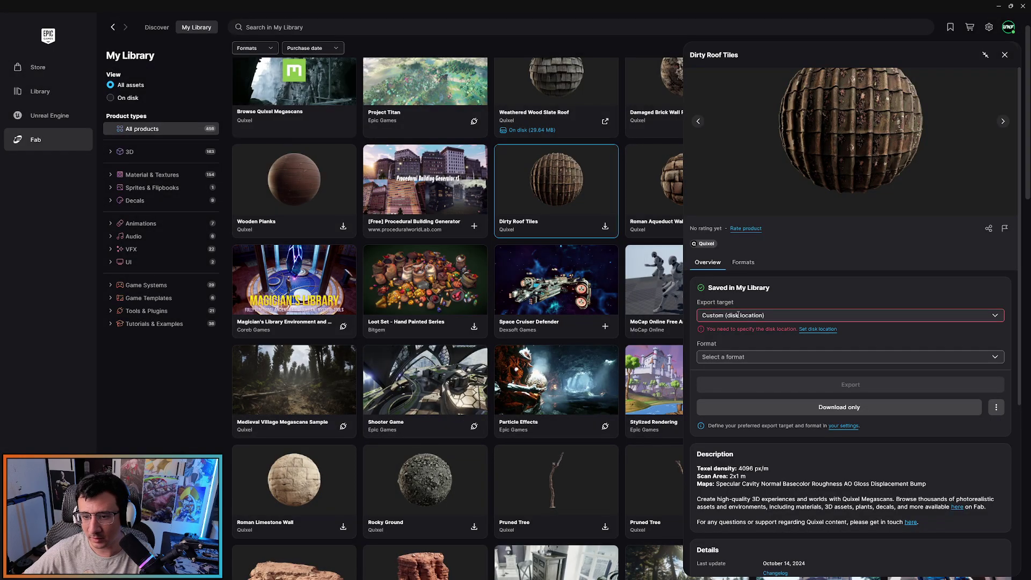
Recheck the Dirty Roof Tiles export target and the full download location path in the Fab settings
{"action": "left_click", "coordinate": [782, 317]}
{"action": "left_click", "coordinate": [784, 316]}
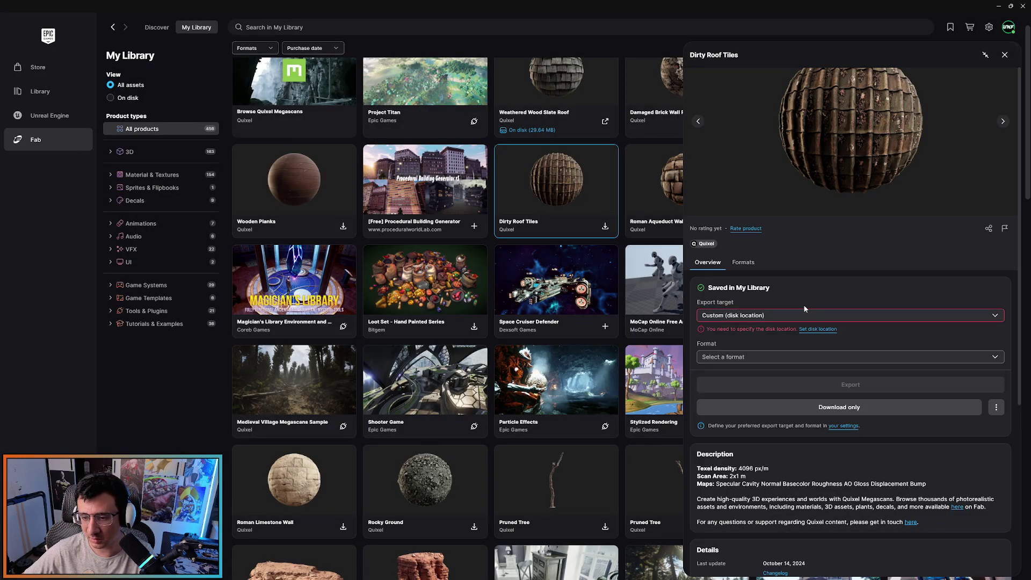
{"action": "left_click", "coordinate": [814, 330]}
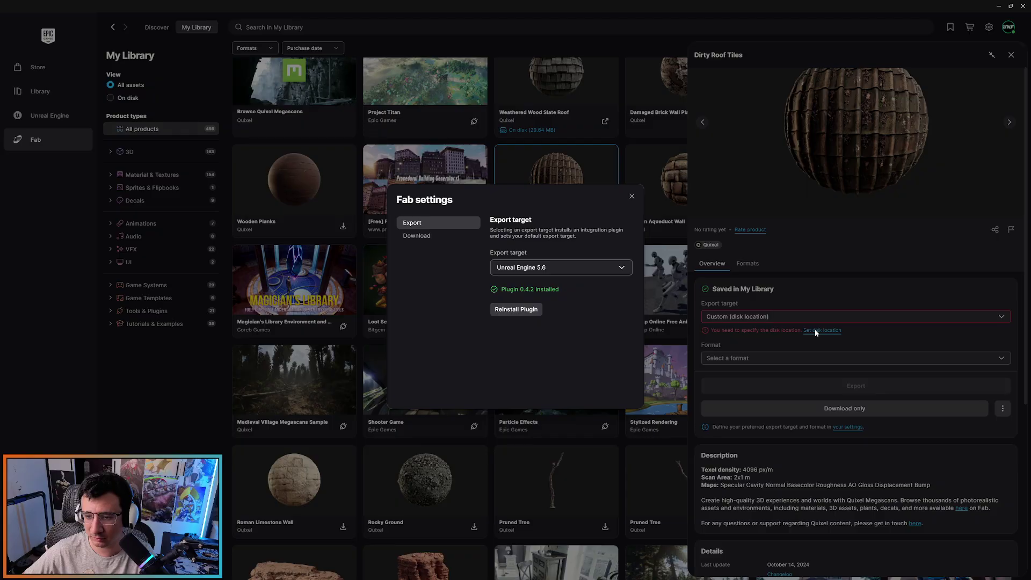
{"action": "left_click", "coordinate": [436, 237]}
{"action": "left_click_drag", "start_coordinate": [569, 269], "coordinate": [641, 272]}
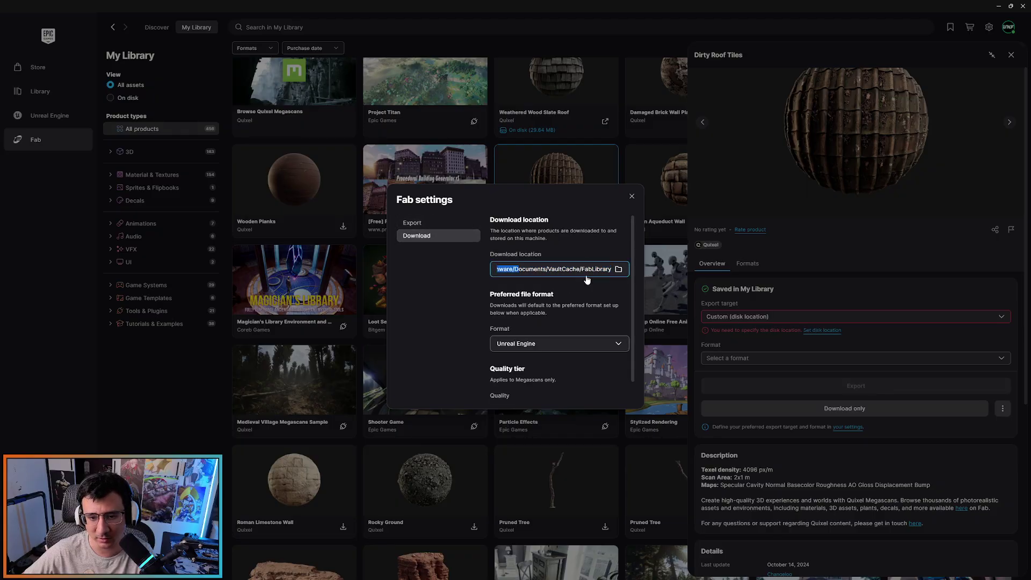
{"action": "left_click", "coordinate": [628, 198]}
{"action": "left_click", "coordinate": [632, 197]}
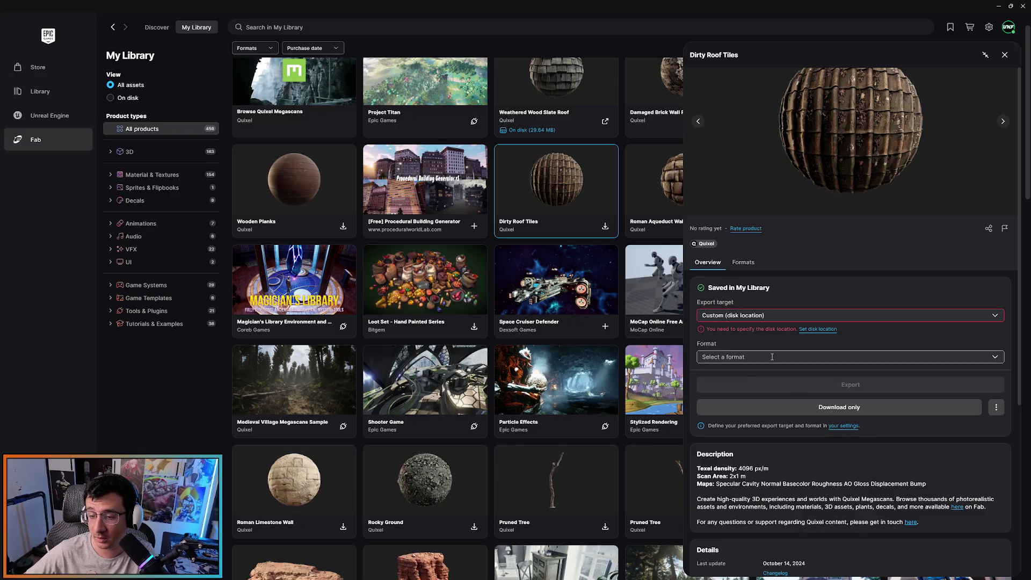
Review the Dirty Roof Tiles asset's description, details and formats, and close its details
{"action": "scroll", "coordinate": [895, 336], "scroll_direction": "down", "scroll_amount": 2}
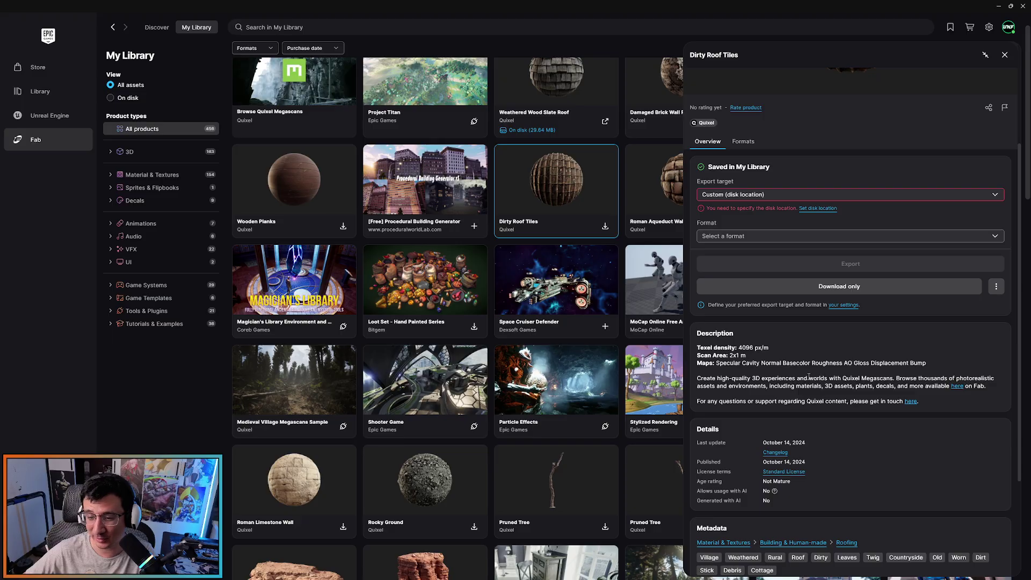
{"action": "scroll", "coordinate": [809, 377], "scroll_direction": "up", "scroll_amount": 3}
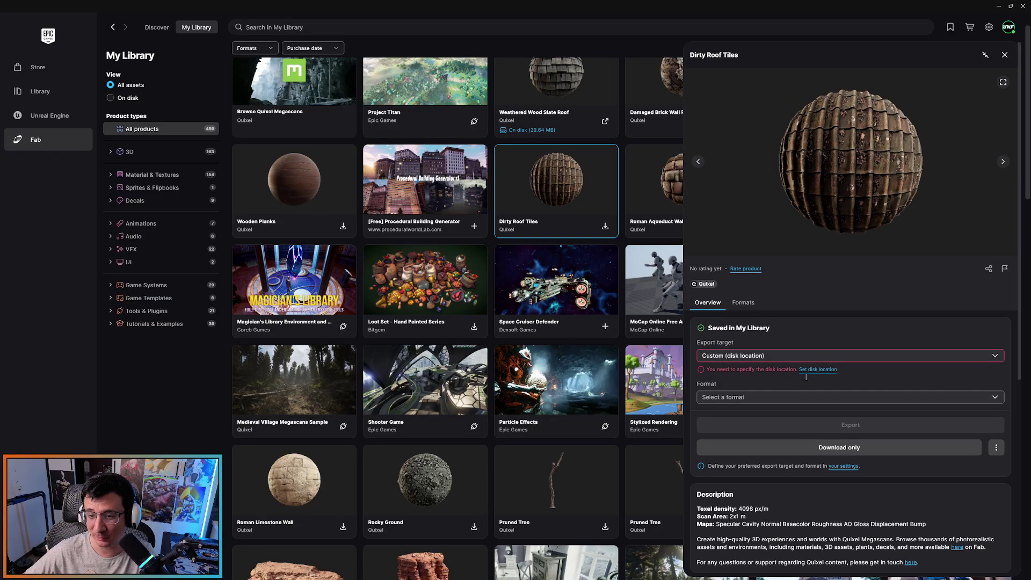
{"action": "left_click", "coordinate": [743, 303]}
{"action": "left_click", "coordinate": [708, 303]}
{"action": "left_click", "coordinate": [1004, 54]}
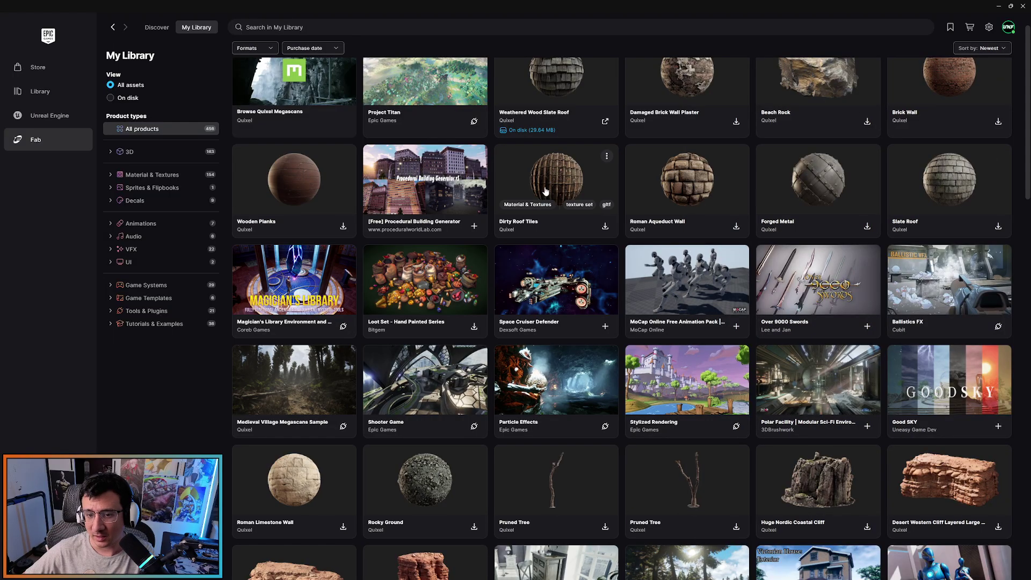
Browse further down through the owned assets in My Library
{"action": "scroll", "coordinate": [656, 281], "scroll_direction": "down", "scroll_amount": 4}
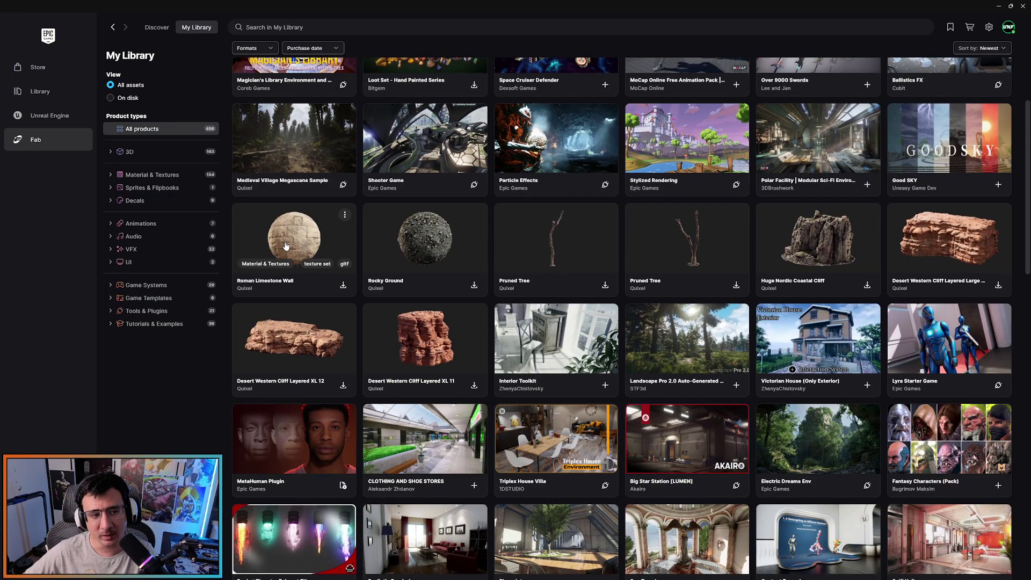
{"action": "scroll", "coordinate": [286, 246], "scroll_direction": "down", "scroll_amount": 11}
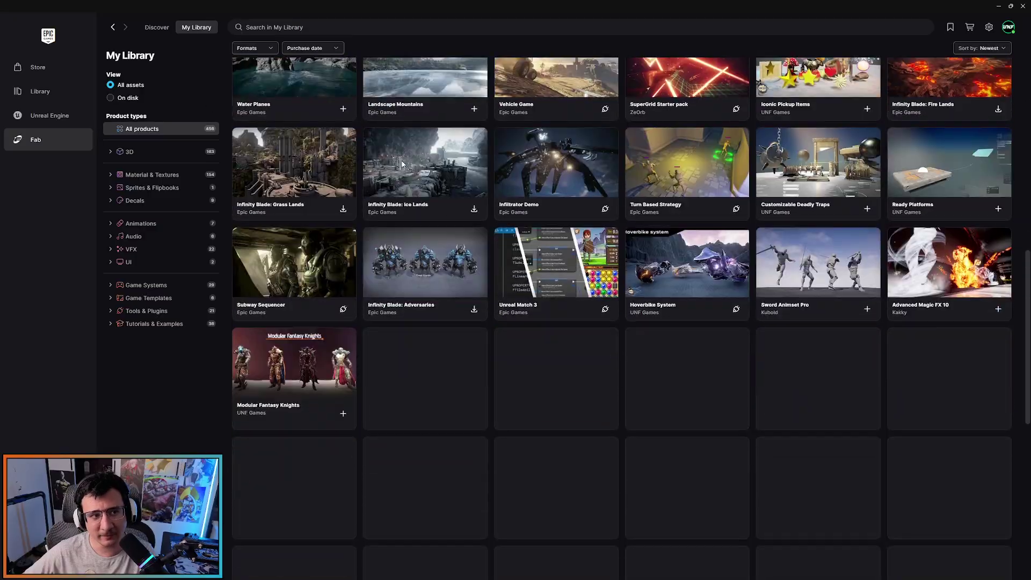
{"action": "scroll", "coordinate": [402, 164], "scroll_direction": "down", "scroll_amount": 2}
Open Fab's Discover page and browse its product sections down to Free Content
{"action": "left_click", "coordinate": [154, 27]}
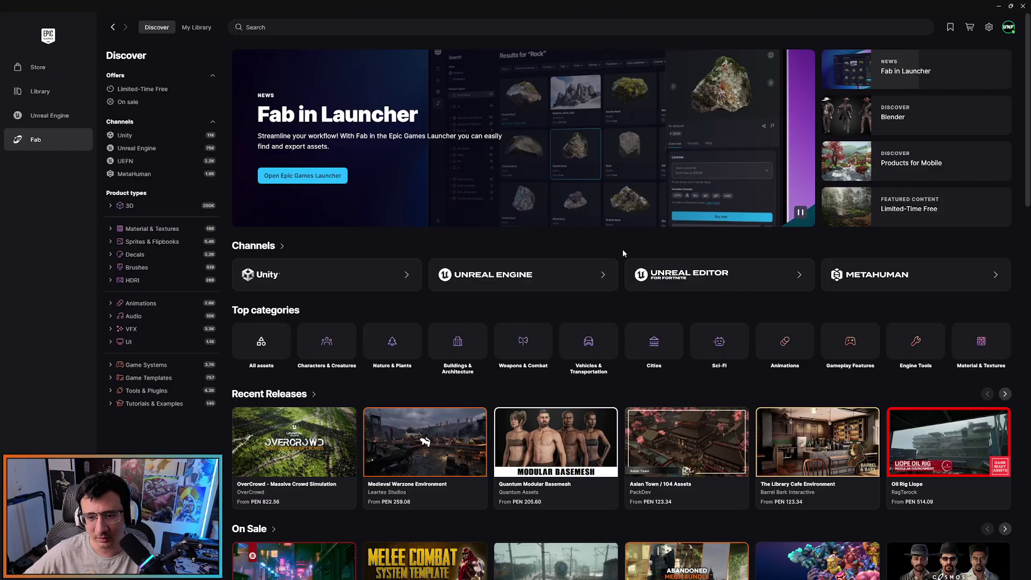
{"action": "scroll", "coordinate": [623, 250], "scroll_direction": "down", "scroll_amount": 5}
{"action": "scroll", "coordinate": [623, 253], "scroll_direction": "down", "scroll_amount": 3}
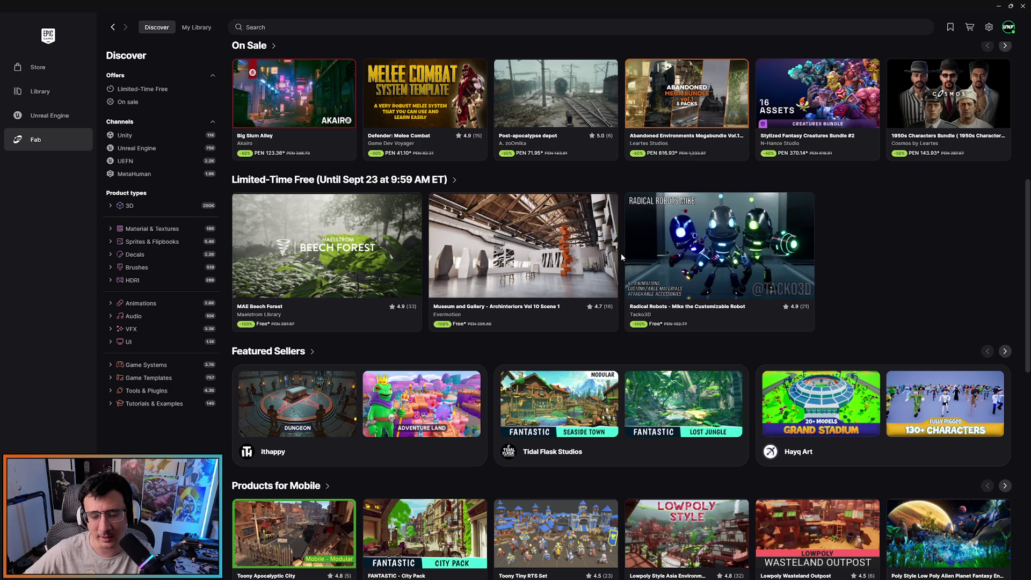
{"action": "scroll", "coordinate": [621, 256], "scroll_direction": "down", "scroll_amount": 10}
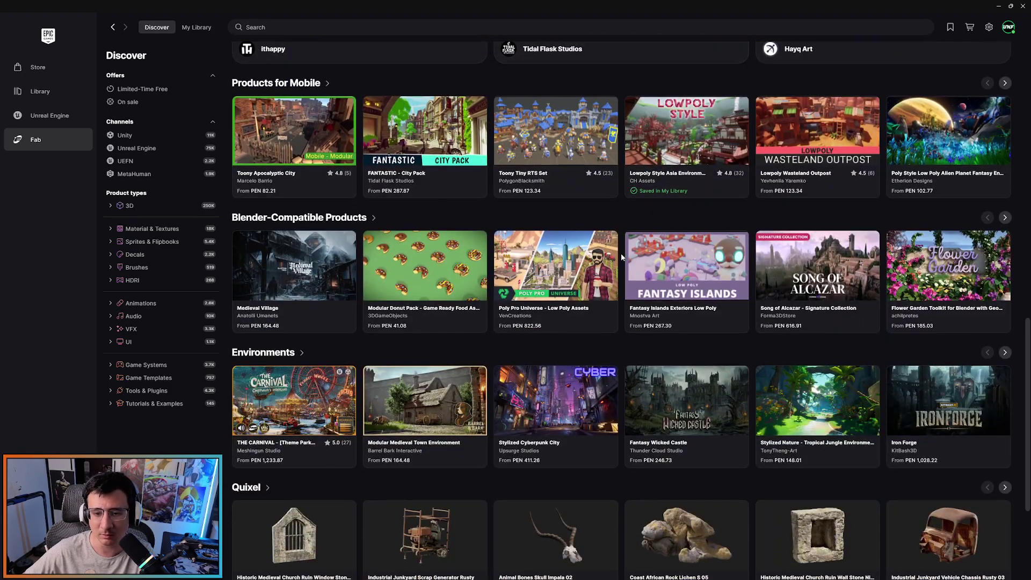
{"action": "scroll", "coordinate": [621, 257], "scroll_direction": "down", "scroll_amount": 2}
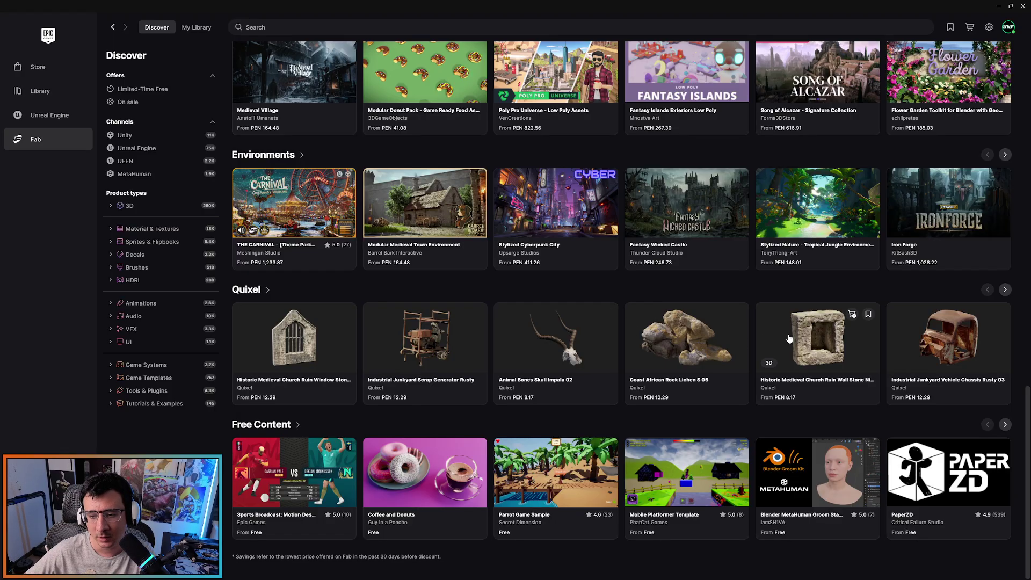
Check the license options of Historic Medieval Church Ruin Wall Stone Niche 02 and the details of Industrial Junkyard Scrap Generator Rusty, closing both
{"action": "left_click", "coordinate": [808, 350]}
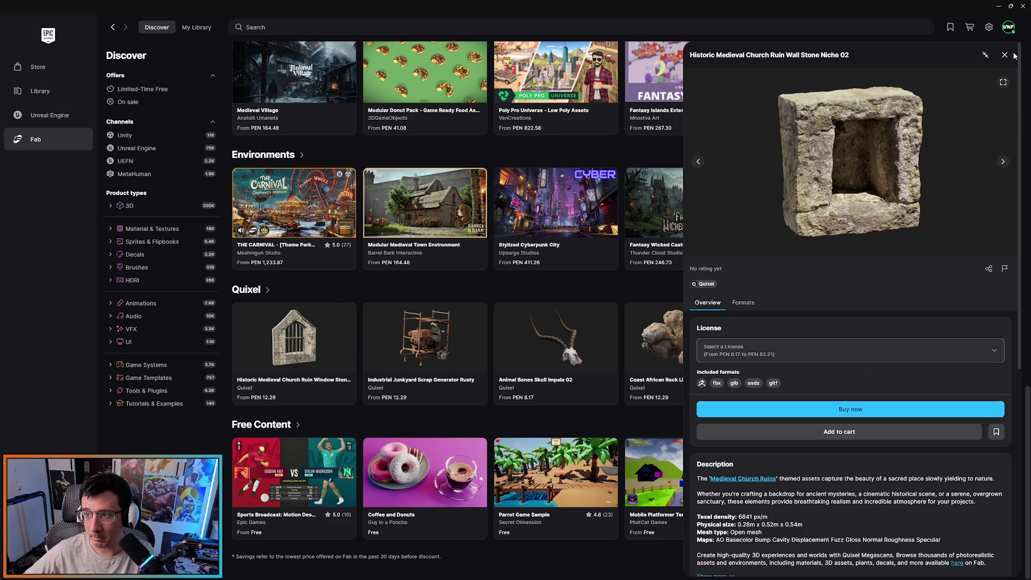
{"action": "left_click", "coordinate": [769, 357]}
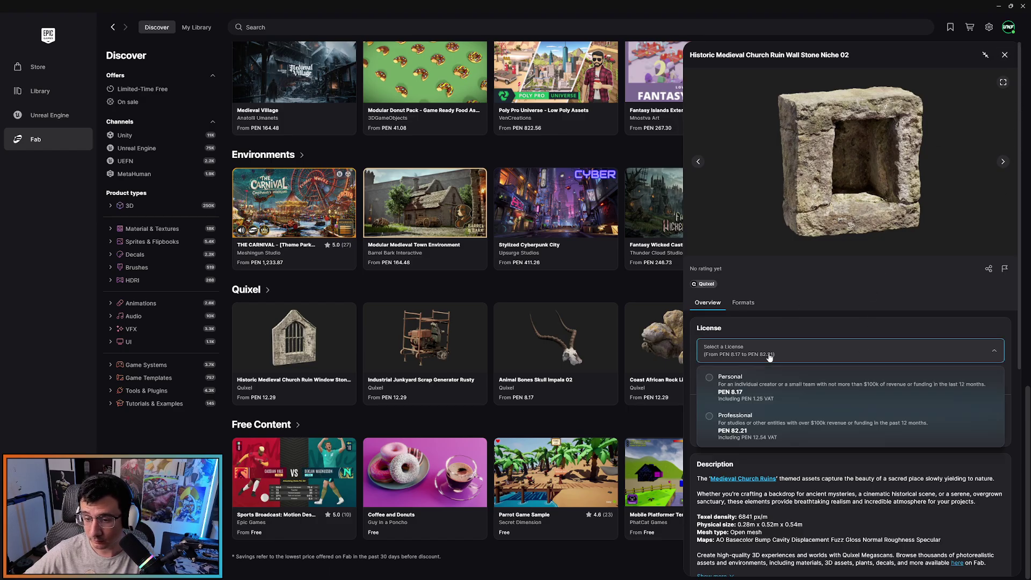
{"action": "left_click", "coordinate": [855, 320]}
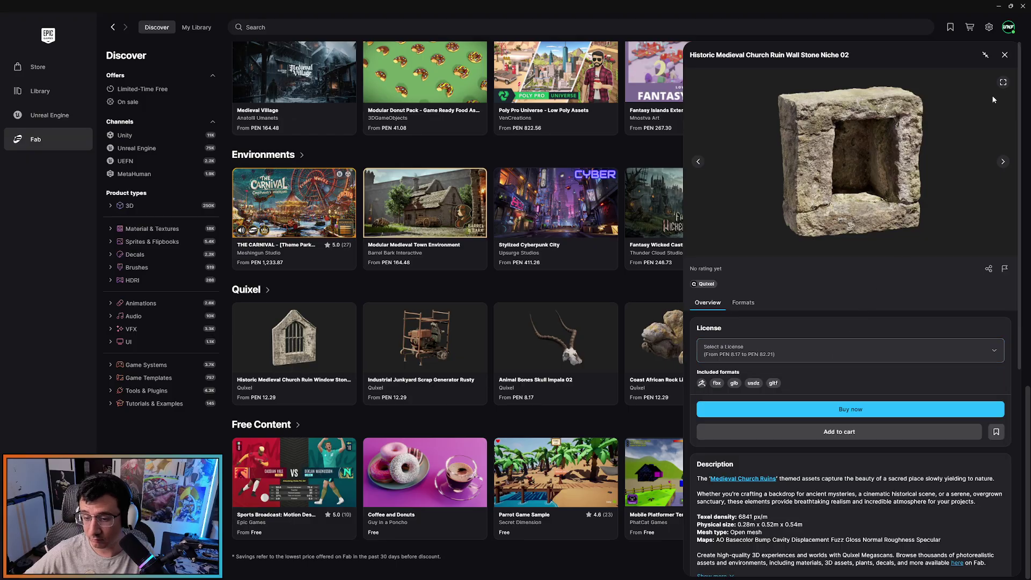
{"action": "left_click", "coordinate": [1004, 54]}
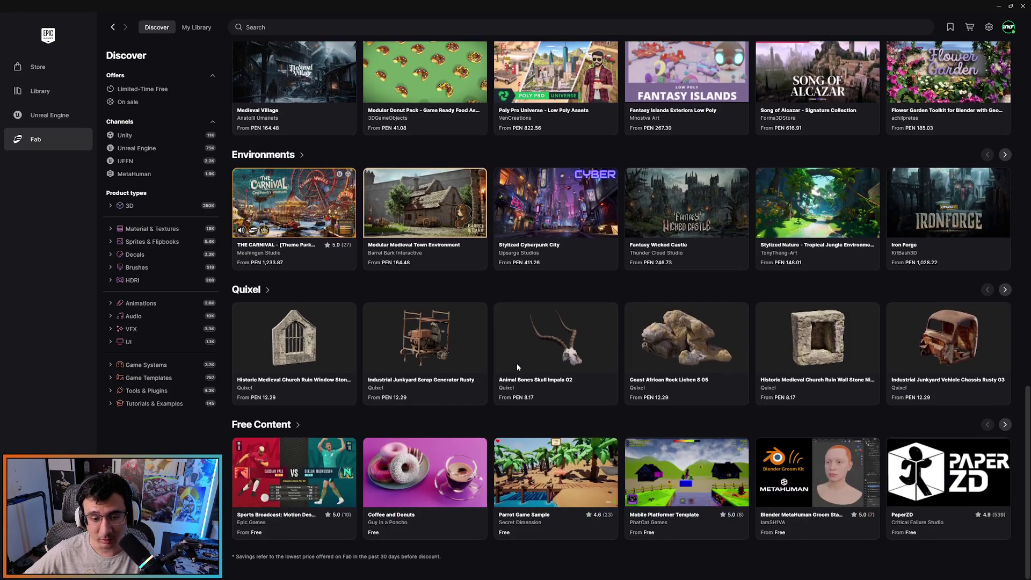
{"action": "left_click", "coordinate": [447, 344]}
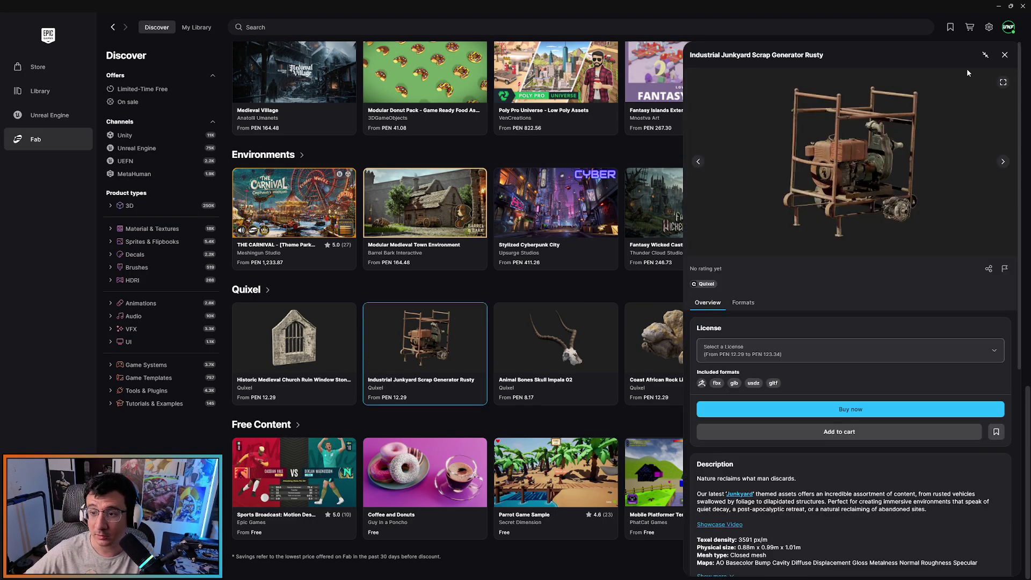
{"action": "left_click", "coordinate": [1005, 54]}
Open the Unreal Engine channel from the Discover page and browse through its featured sections and full product list
{"action": "scroll", "coordinate": [749, 240], "scroll_direction": "up", "scroll_amount": 15}
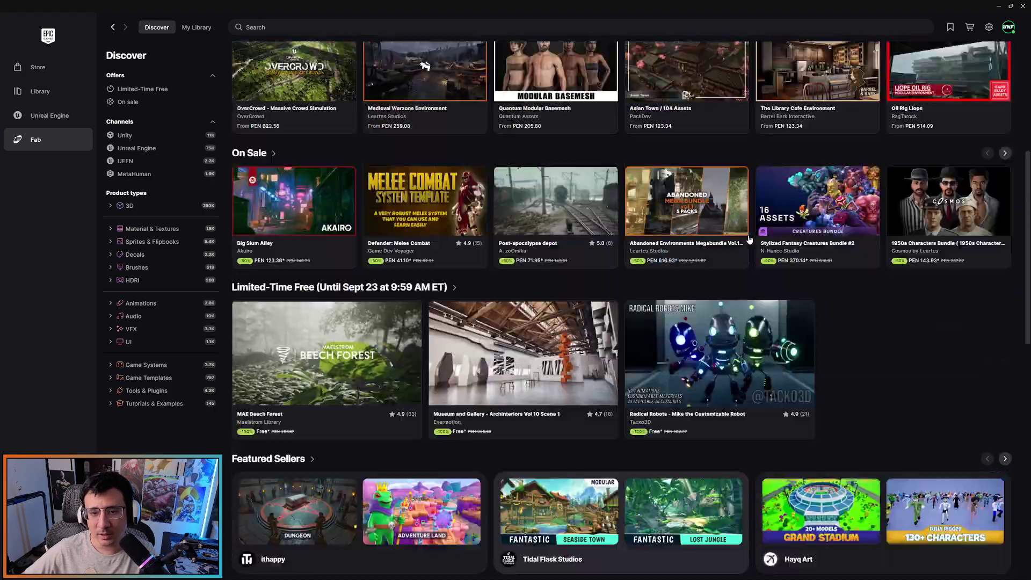
{"action": "scroll", "coordinate": [749, 240], "scroll_direction": "up", "scroll_amount": 7}
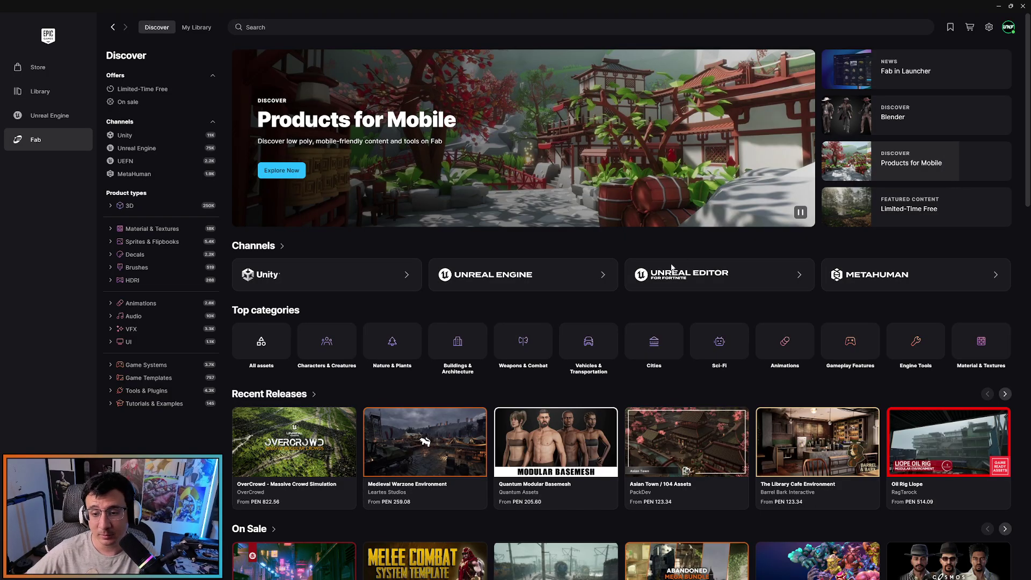
{"action": "left_click", "coordinate": [552, 276]}
{"action": "scroll", "coordinate": [669, 105], "scroll_direction": "down", "scroll_amount": 3}
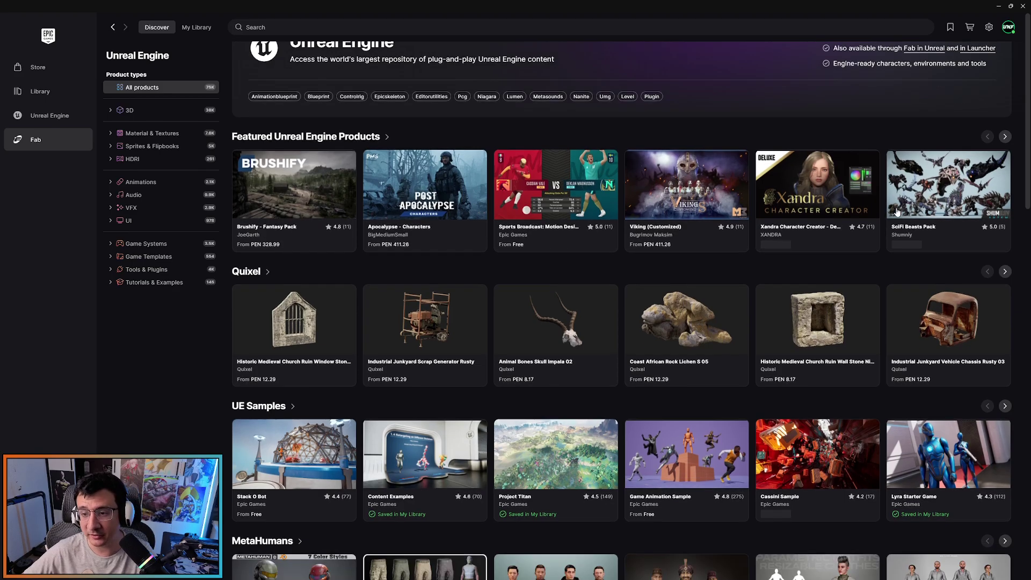
{"action": "scroll", "coordinate": [886, 173], "scroll_direction": "up", "scroll_amount": 3}
{"action": "scroll", "coordinate": [887, 177], "scroll_direction": "down", "scroll_amount": 15}
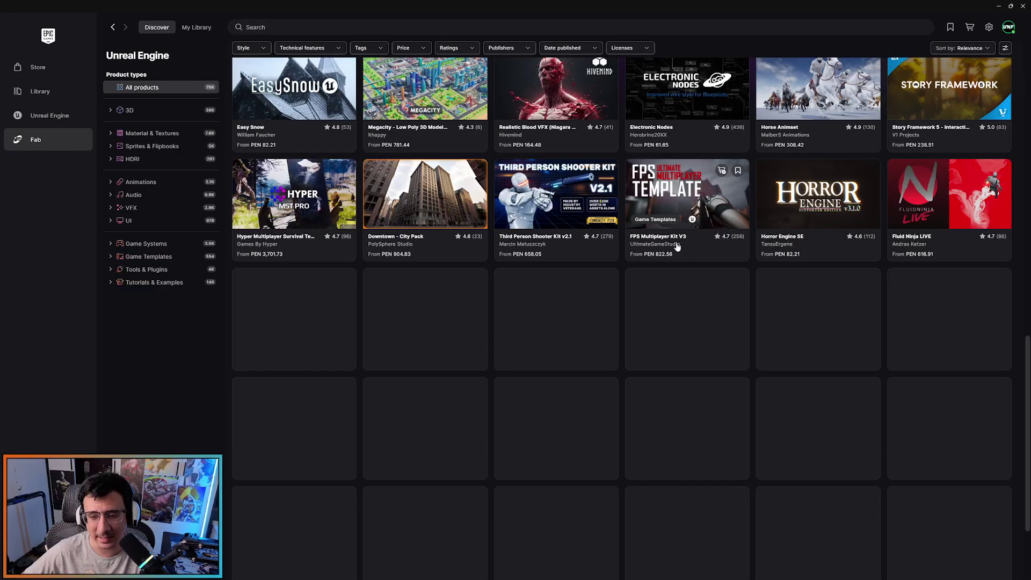
{"action": "scroll", "coordinate": [610, 253], "scroll_direction": "down", "scroll_amount": 3}
{"action": "scroll", "coordinate": [709, 236], "scroll_direction": "up", "scroll_amount": 1}
{"action": "scroll", "coordinate": [710, 242], "scroll_direction": "down", "scroll_amount": 3}
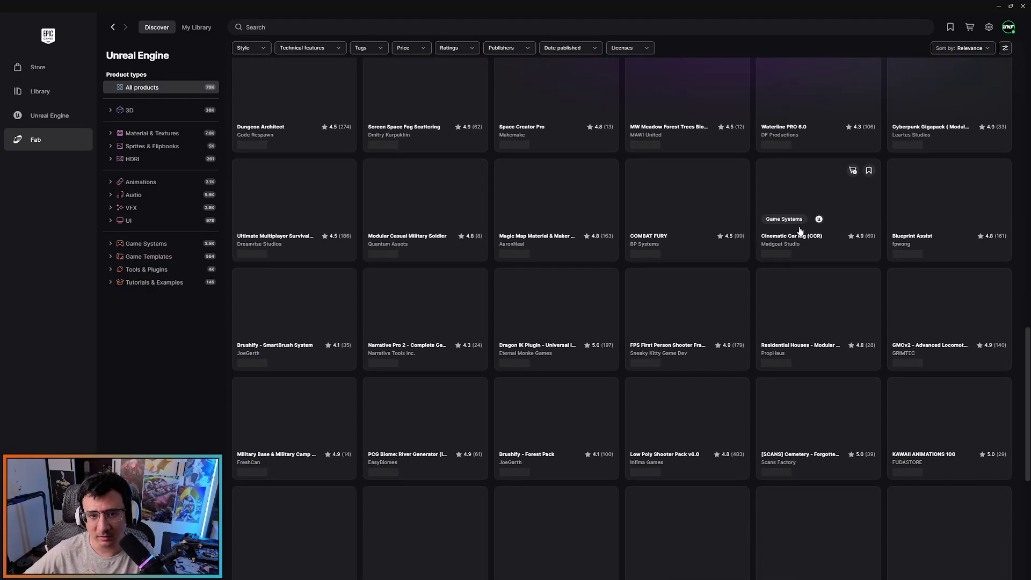
{"action": "scroll", "coordinate": [701, 227], "scroll_direction": "down", "scroll_amount": 2}
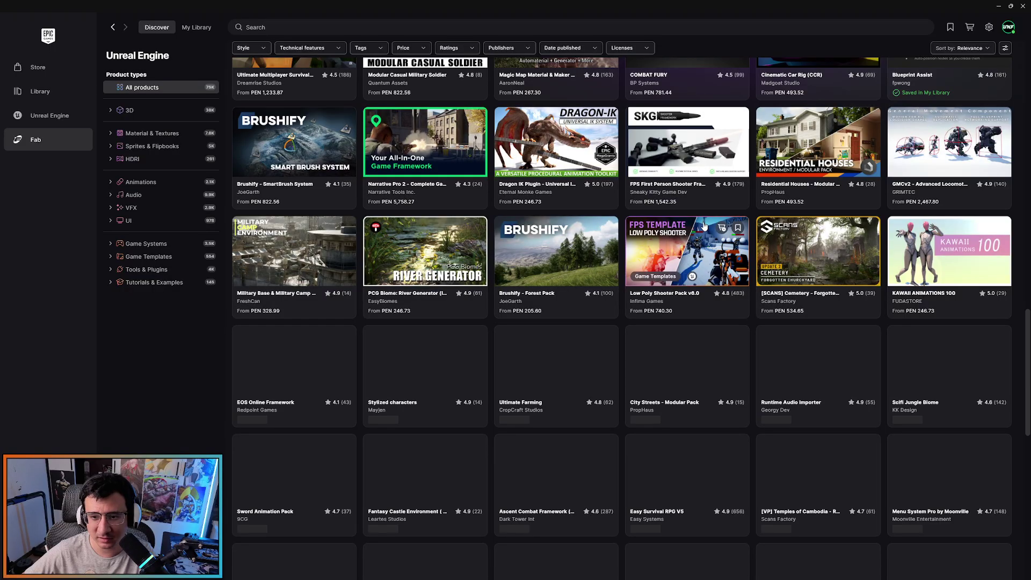
{"action": "scroll", "coordinate": [752, 206], "scroll_direction": "down", "scroll_amount": 3}
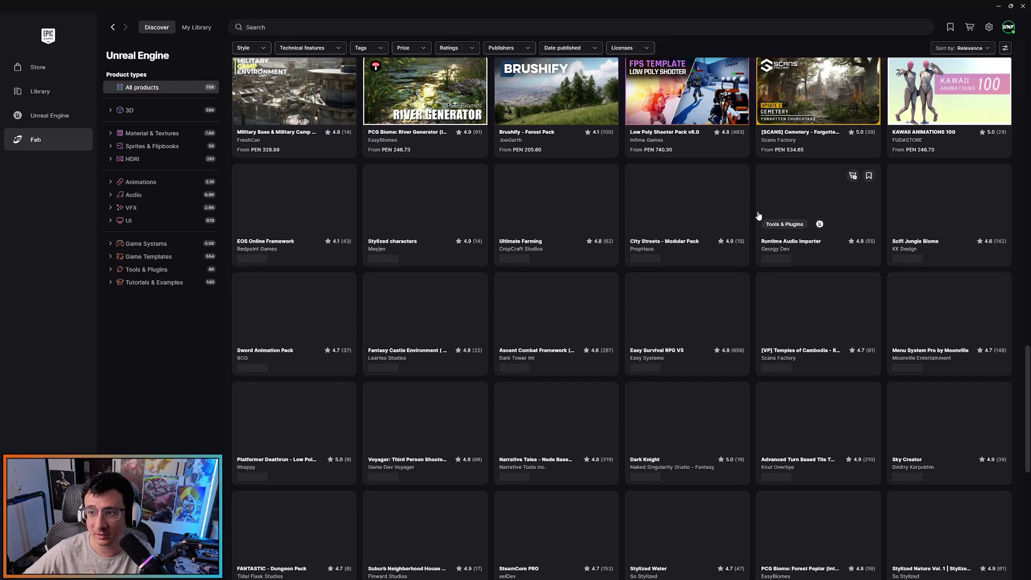
Check the overview and formats of KAWAII ANIMATIONS 100 in the Unreal Engine product list, closing its details
{"action": "scroll", "coordinate": [746, 236], "scroll_direction": "down", "scroll_amount": 1}
{"action": "scroll", "coordinate": [746, 238], "scroll_direction": "up", "scroll_amount": 2}
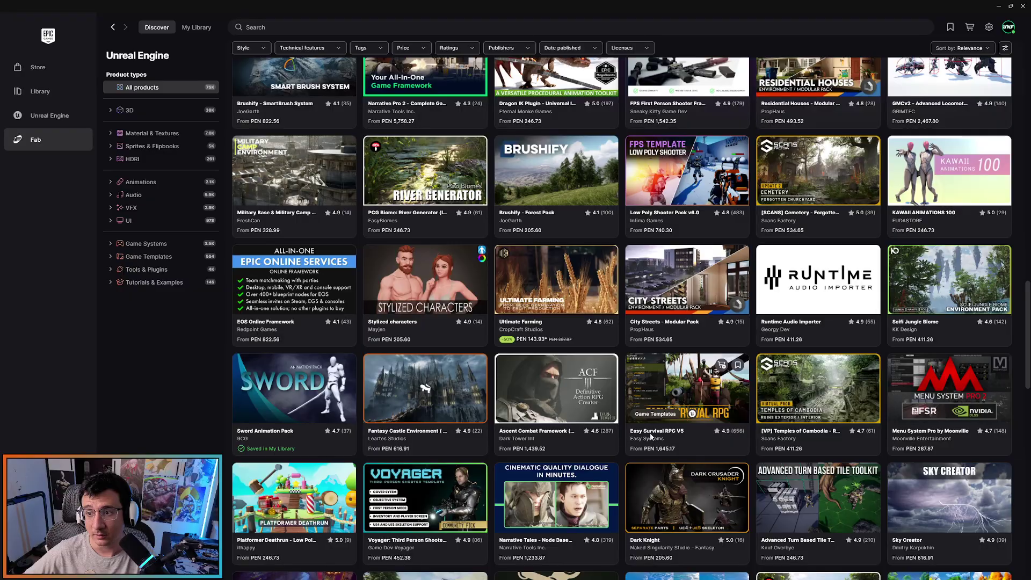
{"action": "left_click", "coordinate": [918, 170]}
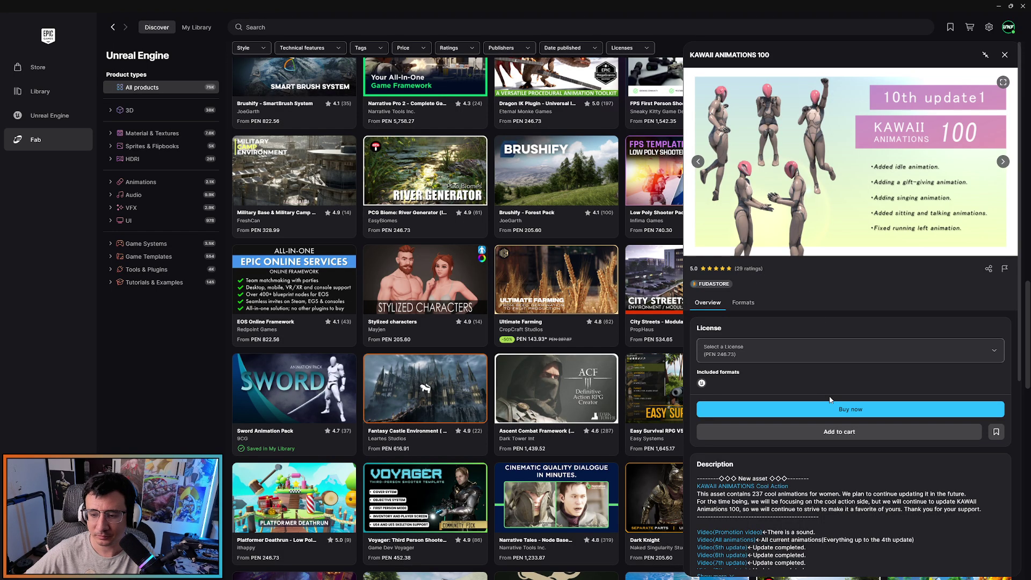
{"action": "left_click", "coordinate": [741, 304]}
{"action": "left_click", "coordinate": [708, 304]}
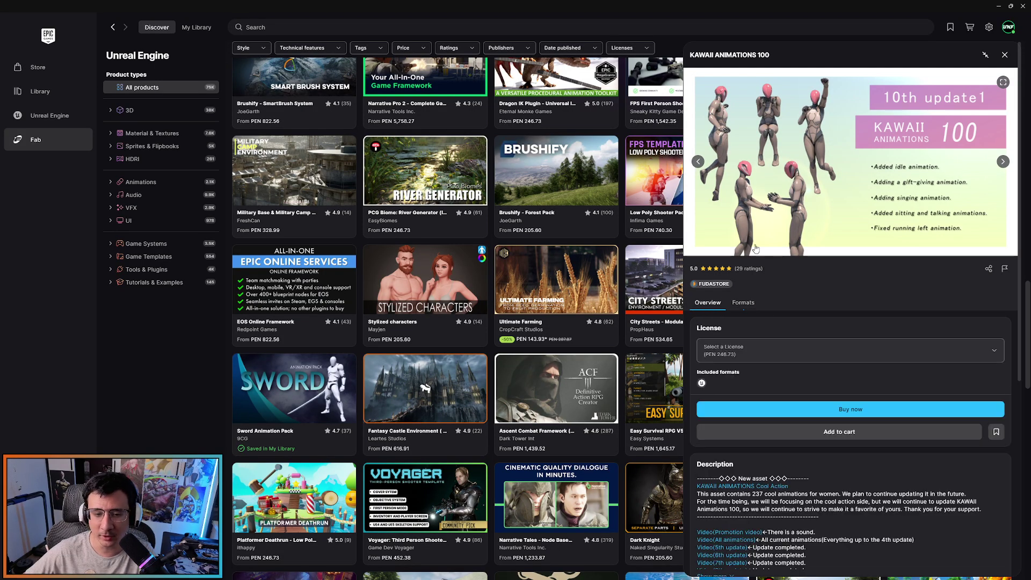
{"action": "left_click", "coordinate": [1004, 55]}
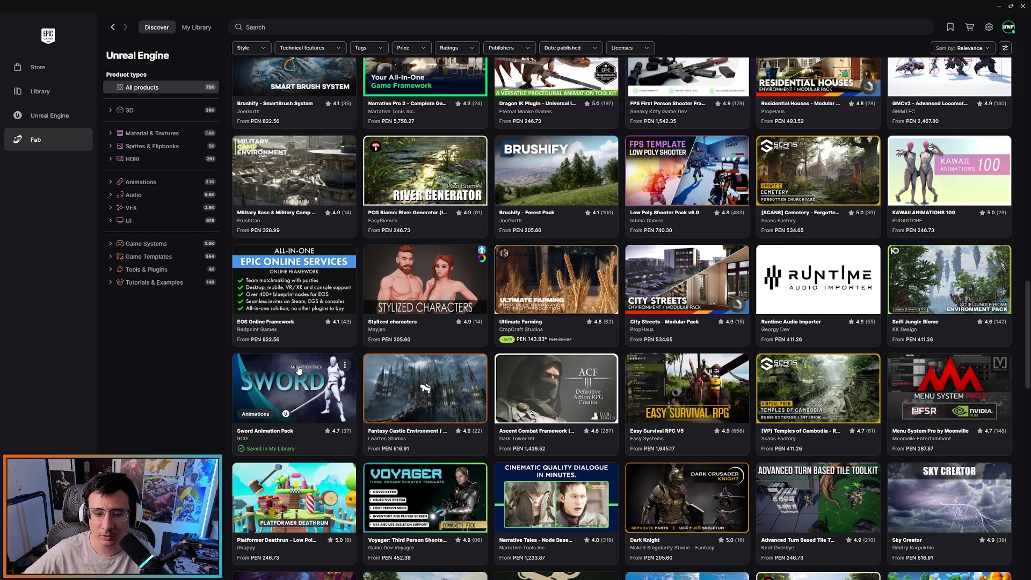
View the details of the owned Sword Animation Pack, close them and browse further down the product list
{"action": "scroll", "coordinate": [650, 344], "scroll_direction": "down", "scroll_amount": 2}
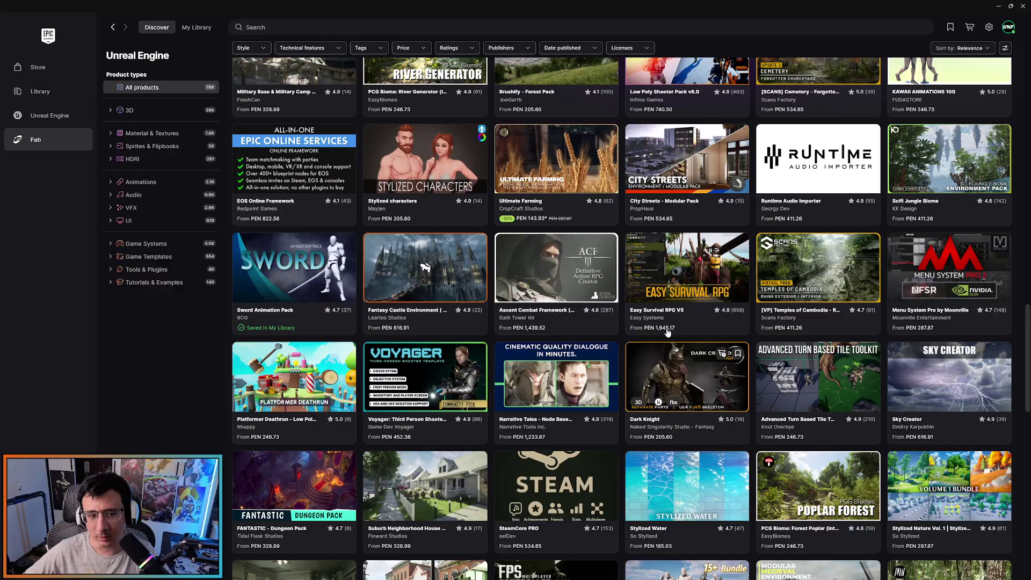
{"action": "left_click", "coordinate": [285, 274]}
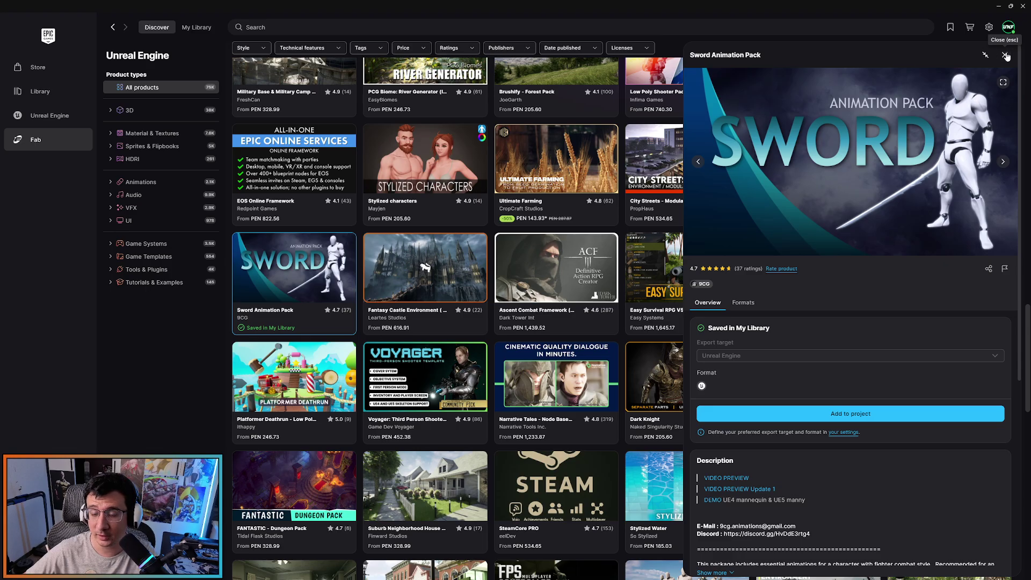
{"action": "left_click", "coordinate": [1005, 55]}
{"action": "scroll", "coordinate": [483, 268], "scroll_direction": "down", "scroll_amount": 2}
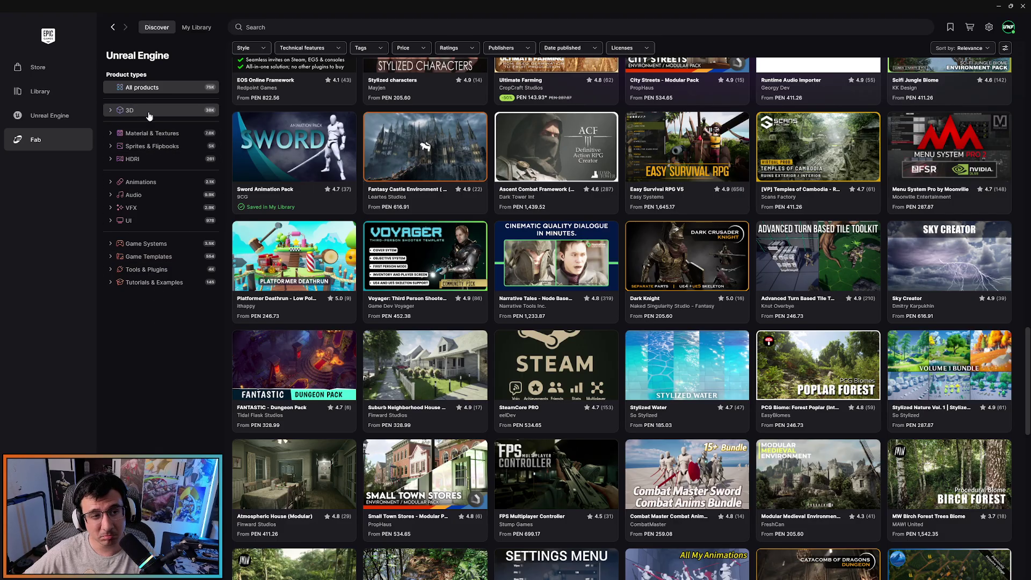
Filter the Unreal Engine channel to Material & Textures and browse its products, returning to the start of the list
{"action": "left_click", "coordinate": [155, 137]}
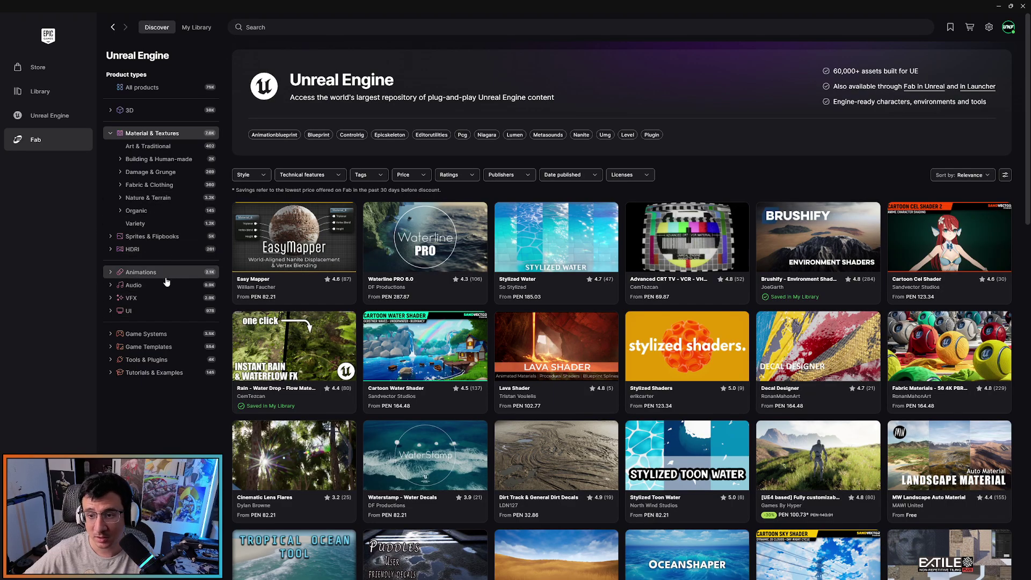
{"action": "scroll", "coordinate": [166, 282], "scroll_direction": "down", "scroll_amount": 1}
{"action": "scroll", "coordinate": [654, 317], "scroll_direction": "down", "scroll_amount": 3}
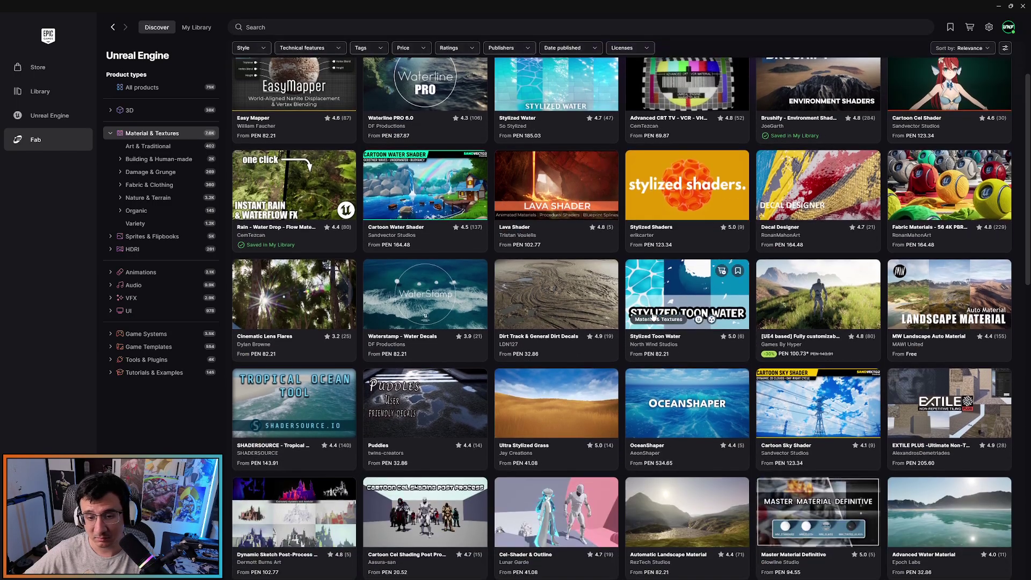
{"action": "scroll", "coordinate": [653, 316], "scroll_direction": "down", "scroll_amount": 7}
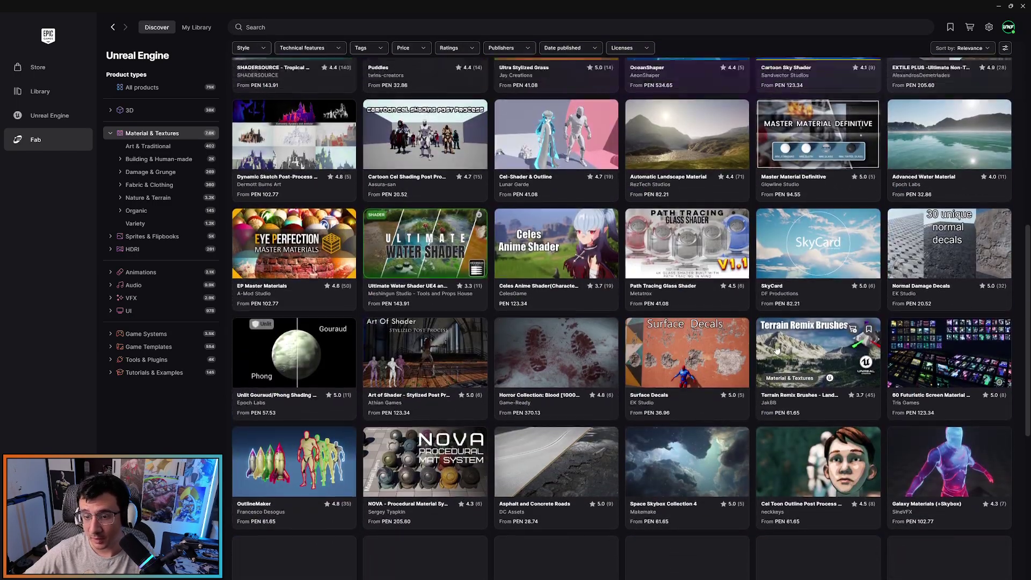
{"action": "scroll", "coordinate": [776, 349], "scroll_direction": "up", "scroll_amount": 10}
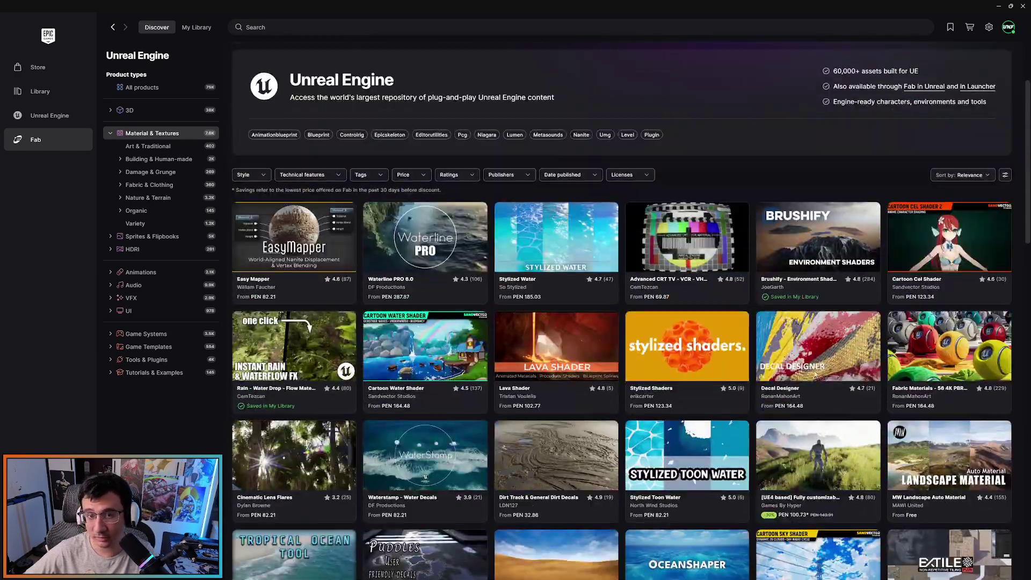
Check the details of Brushify - Environment Shaders Pack and its project selection for adding it, declining to add and closing the details
{"action": "left_click", "coordinate": [800, 246]}
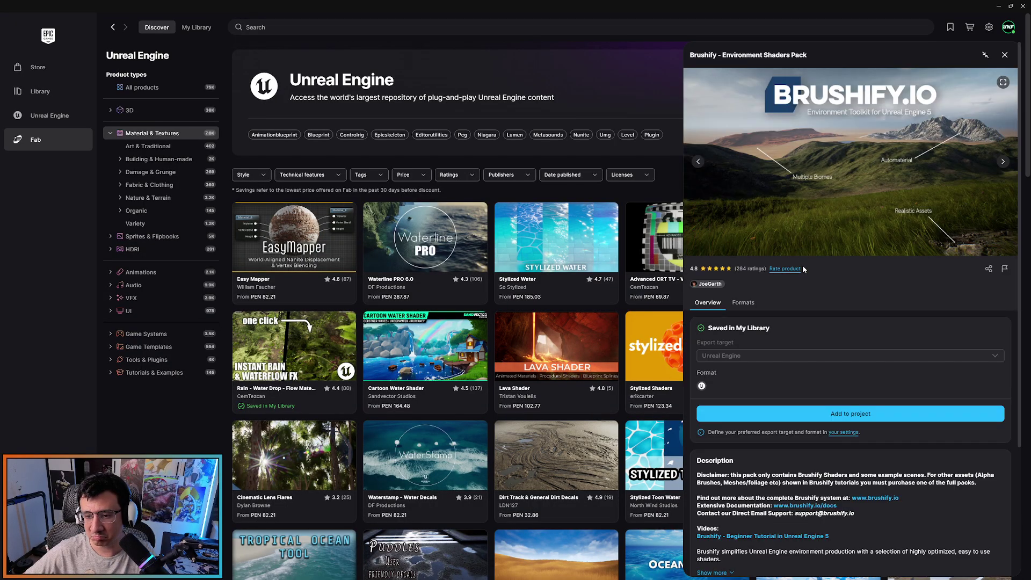
{"action": "scroll", "coordinate": [745, 359], "scroll_direction": "down", "scroll_amount": 2}
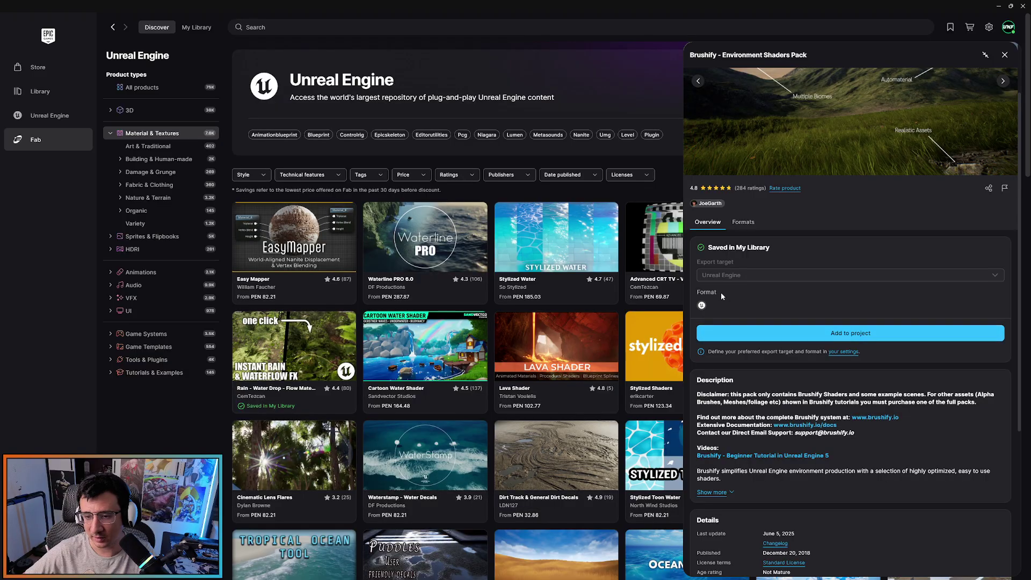
{"action": "scroll", "coordinate": [745, 281], "scroll_direction": "up", "scroll_amount": 2}
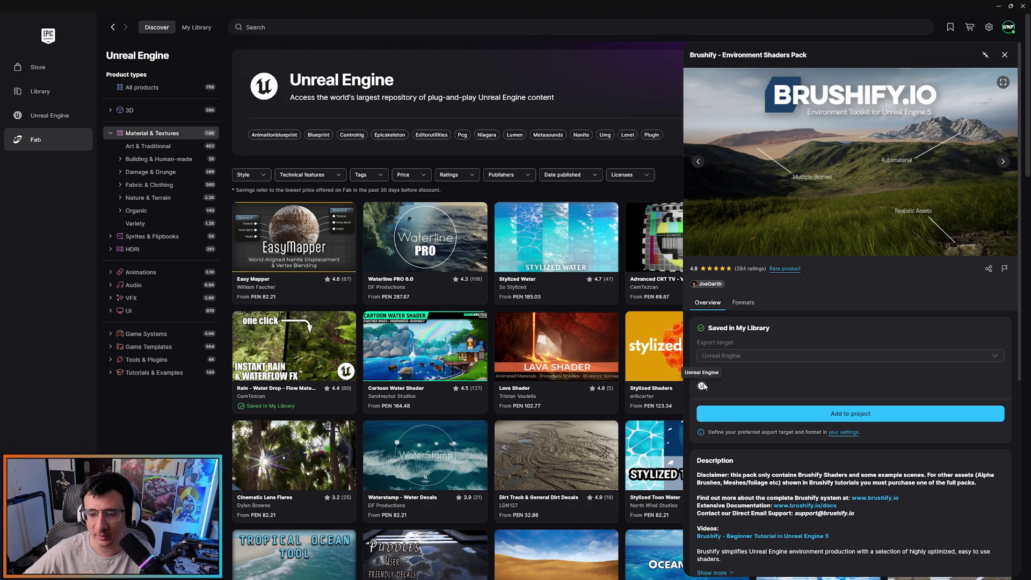
{"action": "left_click", "coordinate": [787, 416]}
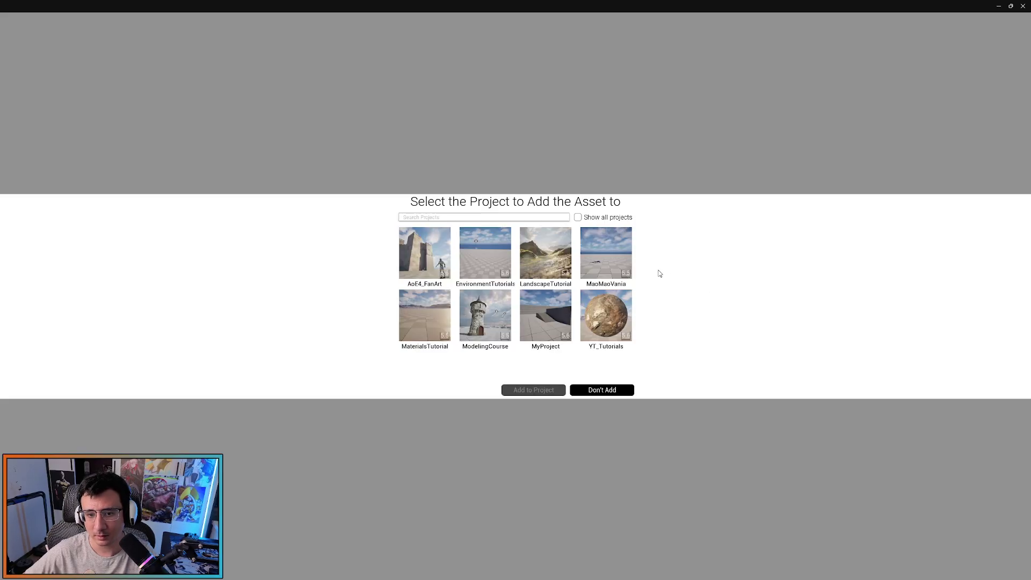
{"action": "left_click", "coordinate": [601, 390]}
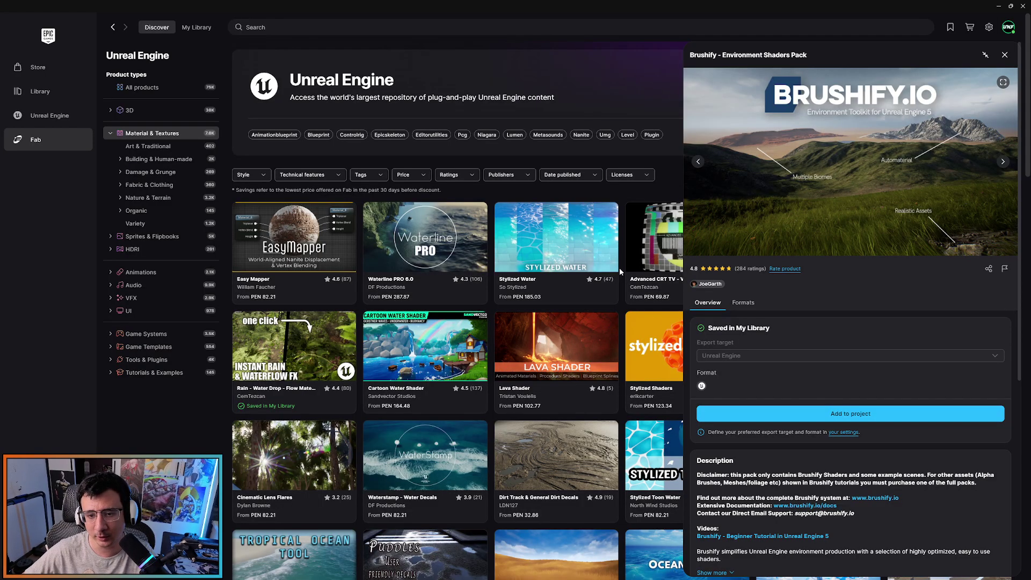
{"action": "left_click", "coordinate": [1005, 55]}
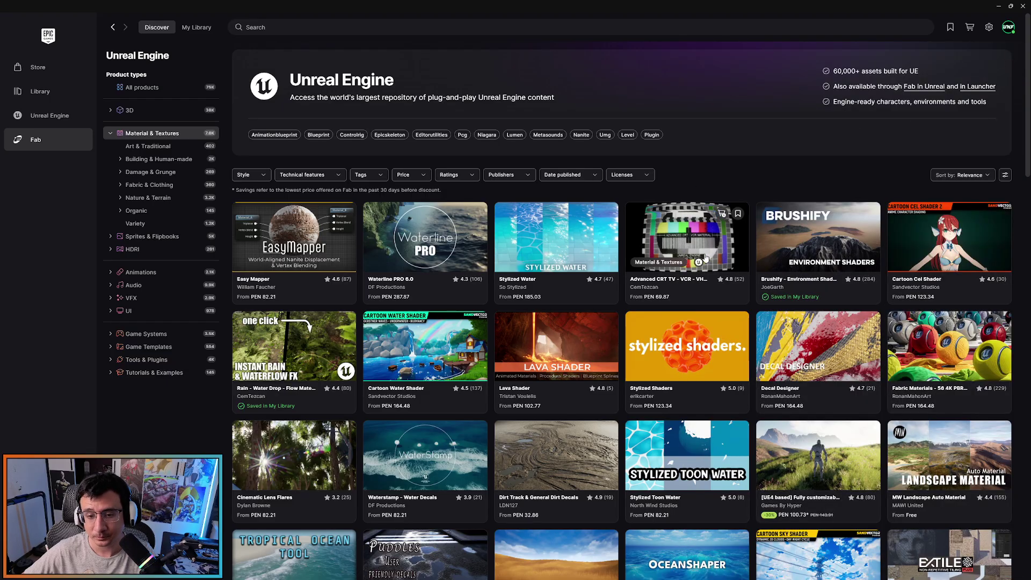
Browse more of the Material & Textures products and return to My Library
{"action": "scroll", "coordinate": [840, 243], "scroll_direction": "down", "scroll_amount": 2}
{"action": "scroll", "coordinate": [841, 243], "scroll_direction": "down", "scroll_amount": 1}
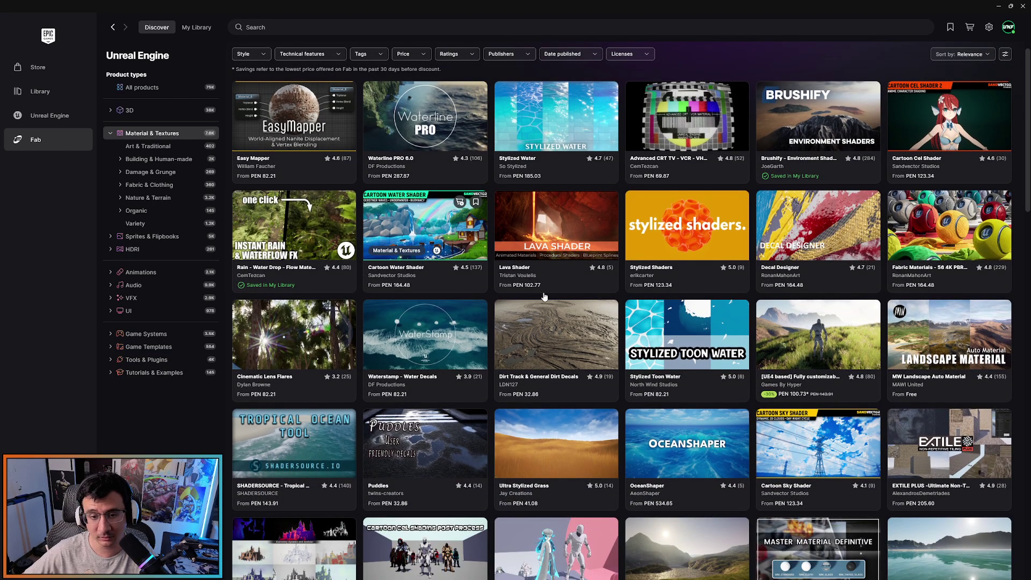
{"action": "scroll", "coordinate": [602, 328], "scroll_direction": "down", "scroll_amount": 2}
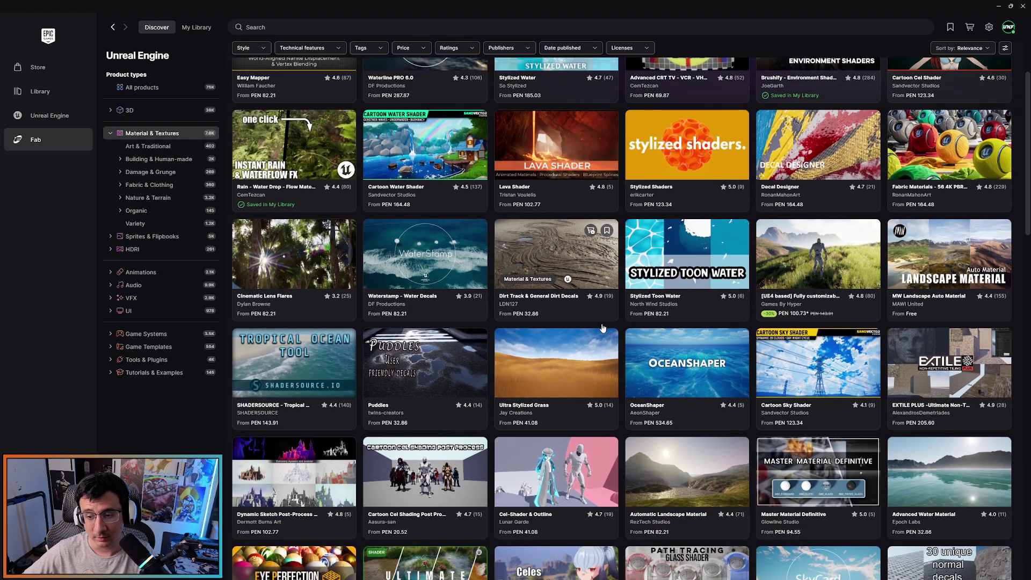
{"action": "scroll", "coordinate": [408, 214], "scroll_direction": "up", "scroll_amount": 5}
{"action": "left_click", "coordinate": [210, 35]}
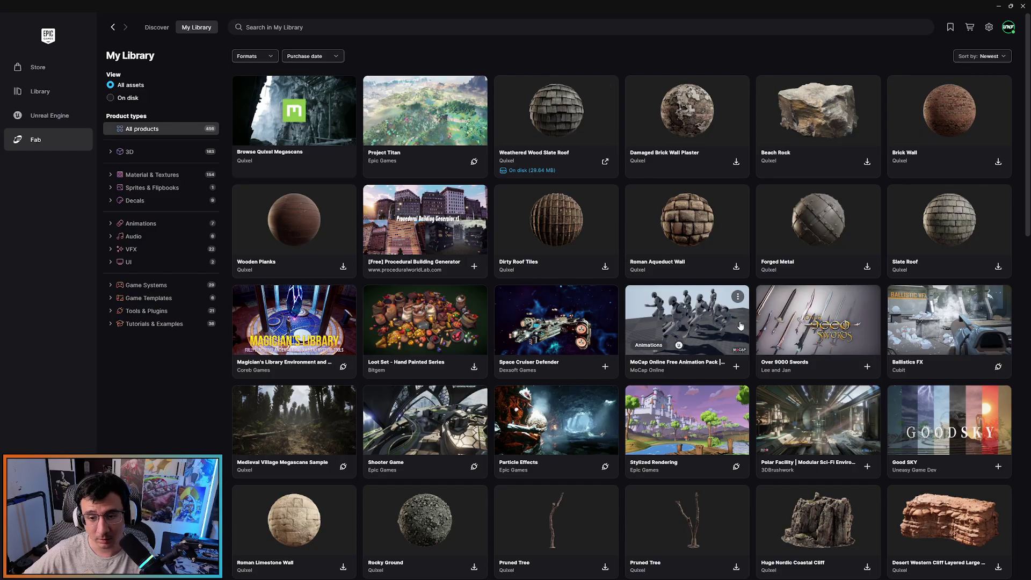
Check the project selection for adding MoCap Online Free Animation Pack, decline to add it and close its details
{"action": "left_click", "coordinate": [707, 324]}
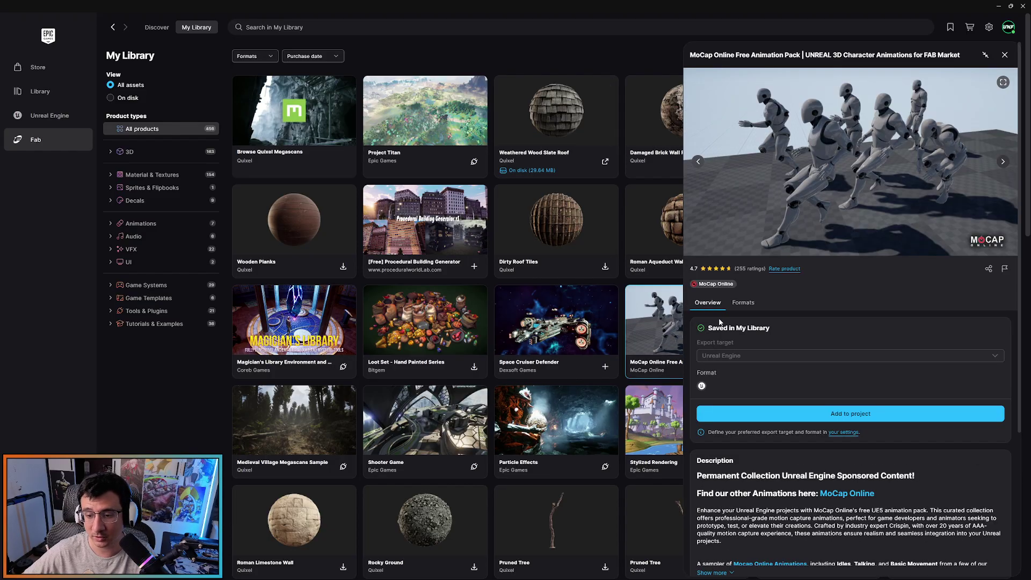
{"action": "left_click", "coordinate": [805, 412]}
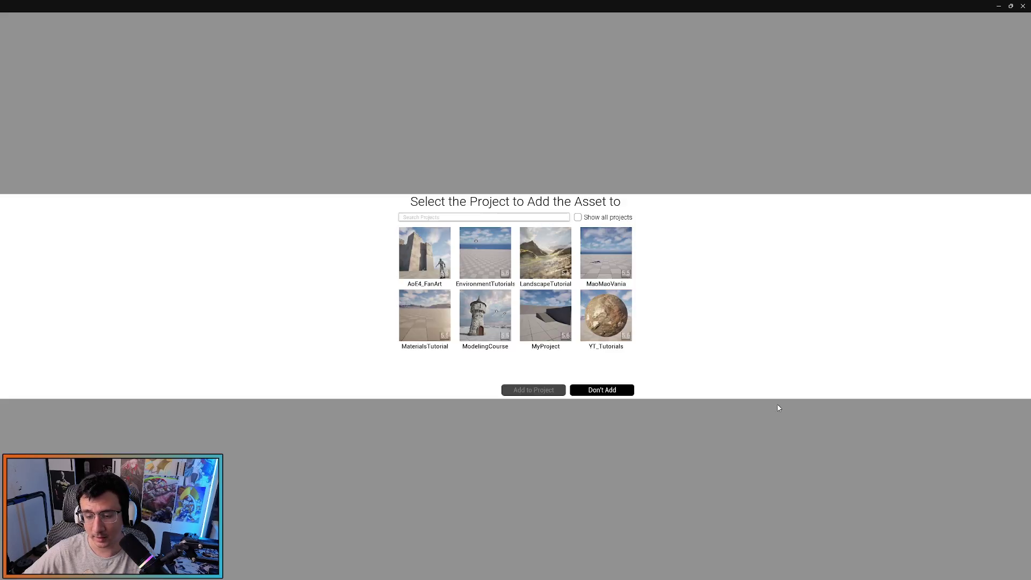
{"action": "left_click", "coordinate": [602, 390]}
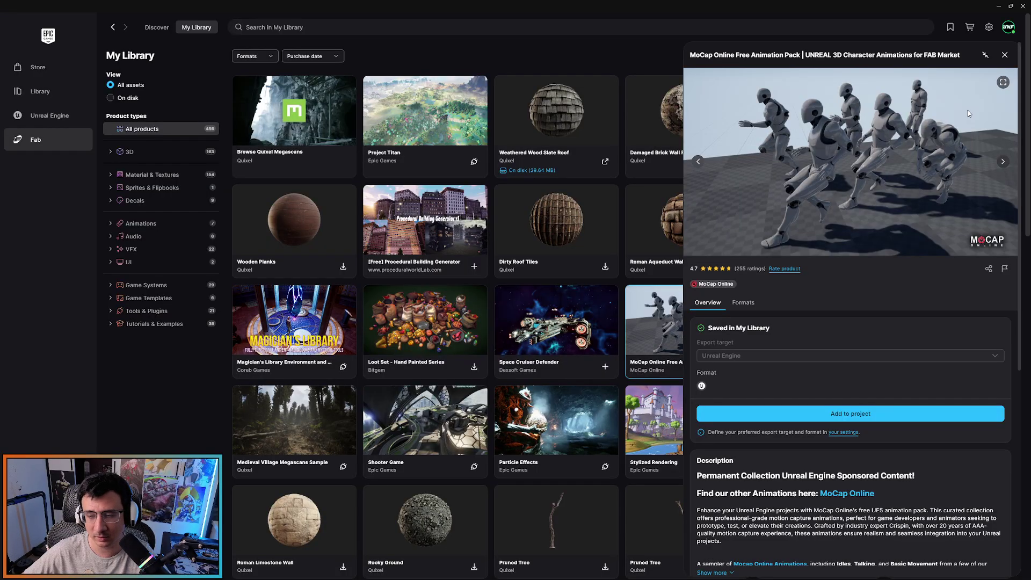
{"action": "left_click", "coordinate": [1004, 55]}
View the details of Space Cruiser Defender in My Library and dismiss them
{"action": "left_click", "coordinate": [572, 332]}
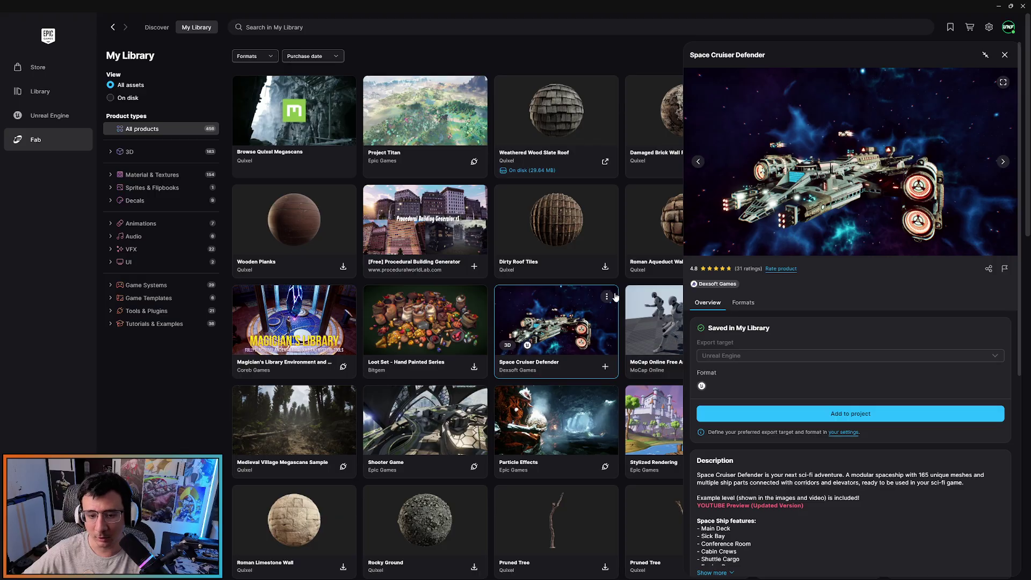
{"action": "scroll", "coordinate": [620, 294], "scroll_direction": "down", "scroll_amount": 2}
{"action": "key", "text": "Escape"}
Find Victorian House (Only Exterior) among the owned assets, view its details and close them
{"action": "scroll", "coordinate": [639, 301], "scroll_direction": "down", "scroll_amount": 3}
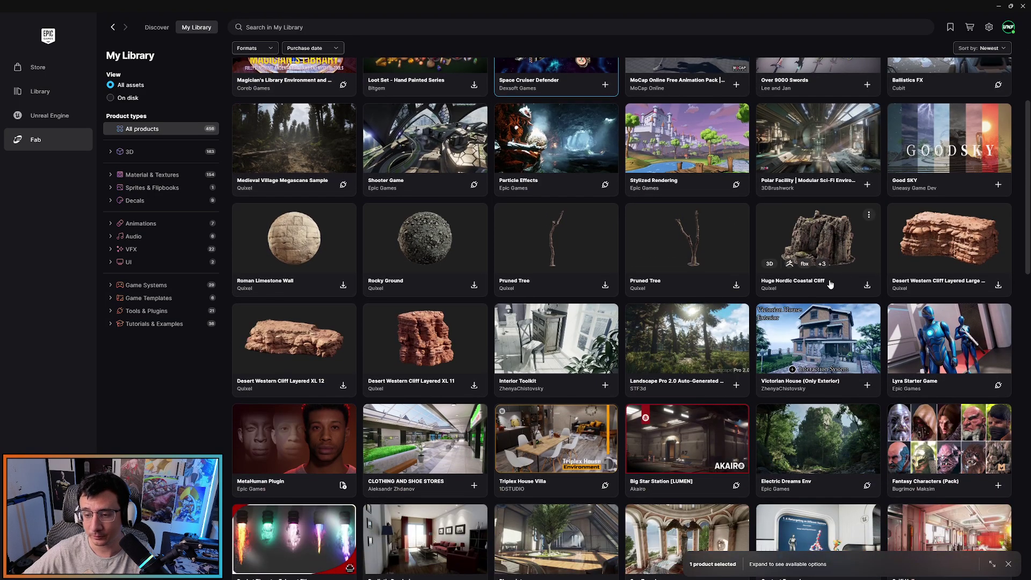
{"action": "scroll", "coordinate": [657, 307], "scroll_direction": "down", "scroll_amount": 1}
{"action": "scroll", "coordinate": [663, 307], "scroll_direction": "down", "scroll_amount": 1}
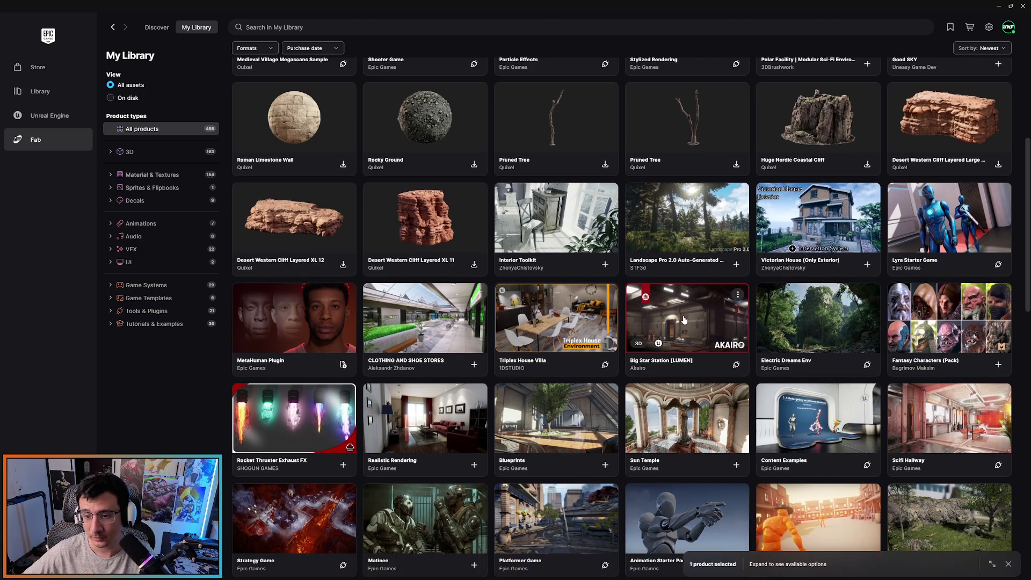
{"action": "left_click", "coordinate": [797, 220]}
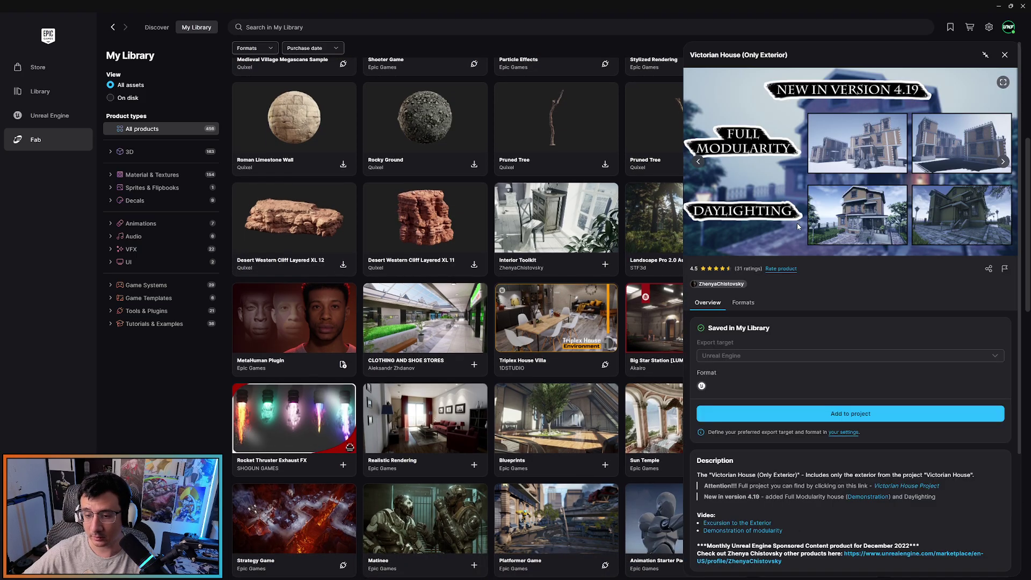
{"action": "left_click", "coordinate": [1003, 55]}
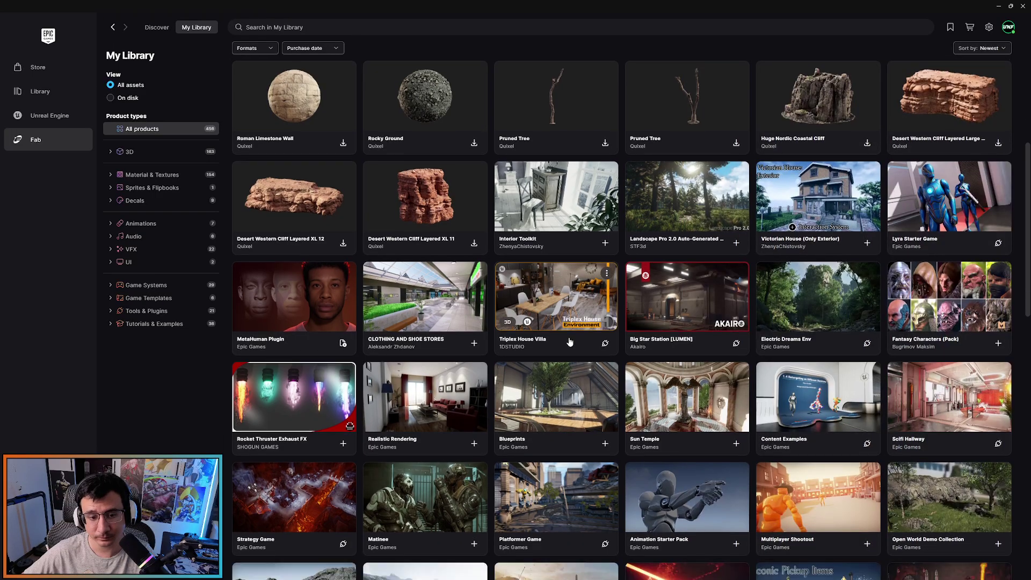
Find Weathered Wood Slate Roof in My Library and review its format on disk, export options, description and details
{"action": "scroll", "coordinate": [608, 317], "scroll_direction": "down", "scroll_amount": 10}
{"action": "scroll", "coordinate": [624, 293], "scroll_direction": "up", "scroll_amount": 10}
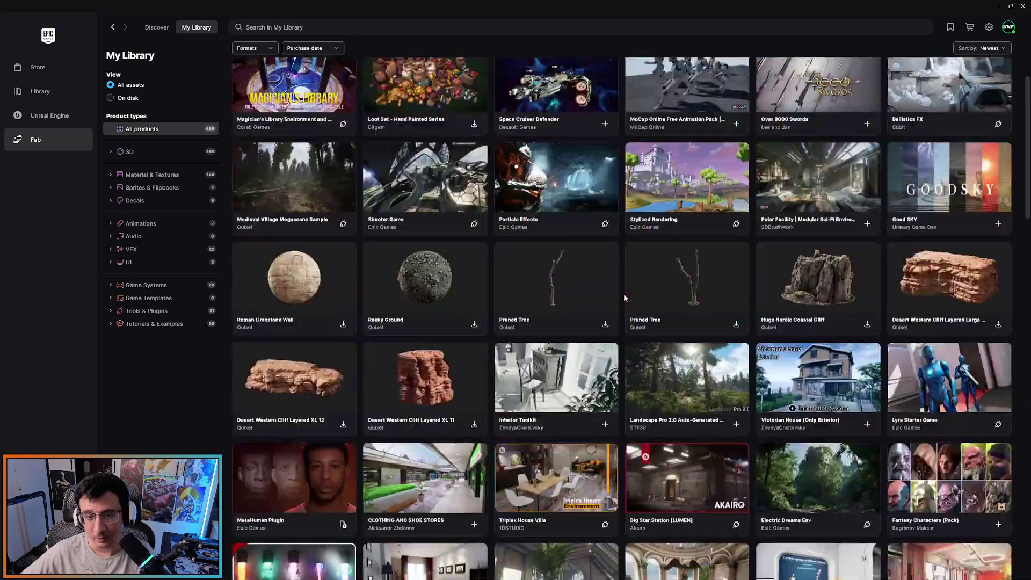
{"action": "left_click", "coordinate": [563, 107]}
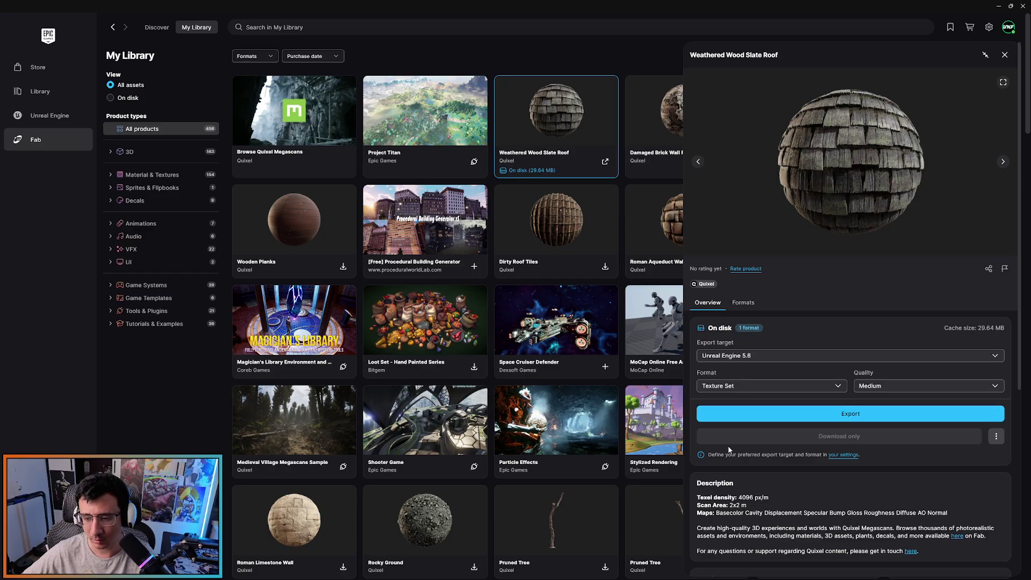
{"action": "mouse_move", "coordinate": [747, 331]}
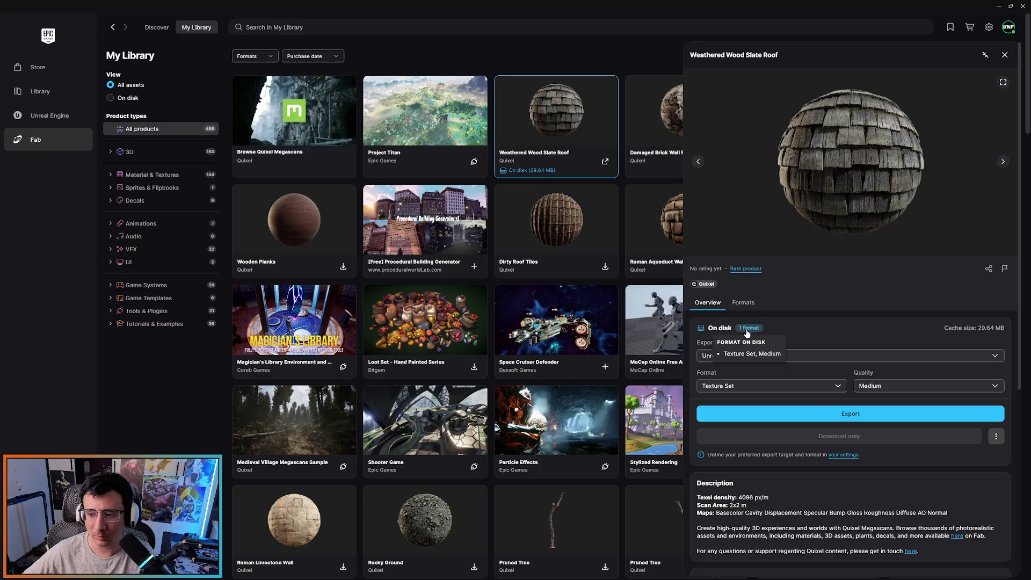
{"action": "scroll", "coordinate": [747, 333], "scroll_direction": "down", "scroll_amount": 3}
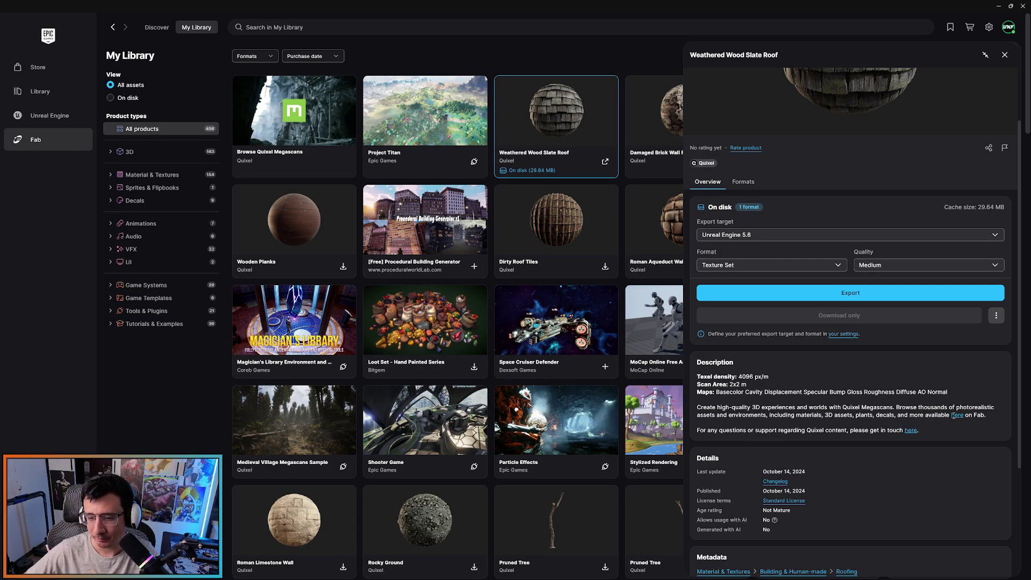
{"action": "scroll", "coordinate": [830, 347], "scroll_direction": "up", "scroll_amount": 3}
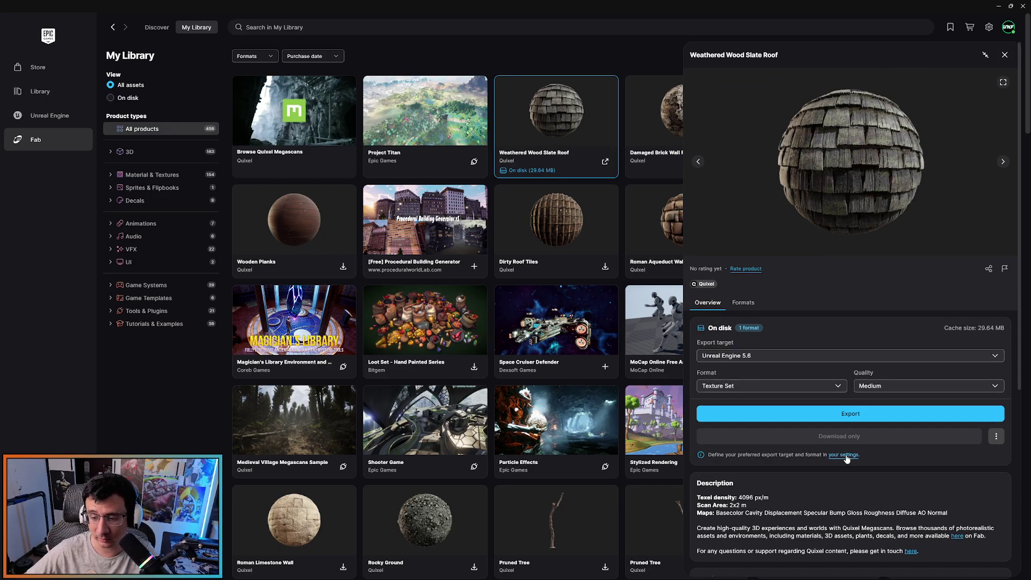
Review the download and export preferences in Fab settings, close them and collapse the Weathered Wood Slate Roof details
{"action": "left_click", "coordinate": [846, 455]}
{"action": "left_click", "coordinate": [464, 237]}
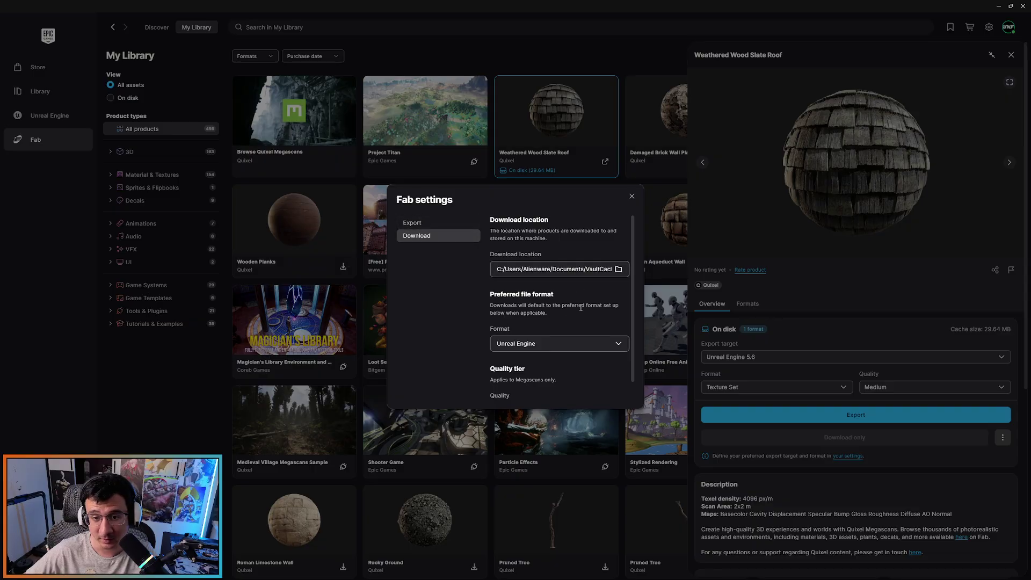
{"action": "scroll", "coordinate": [559, 314], "scroll_direction": "down", "scroll_amount": 2}
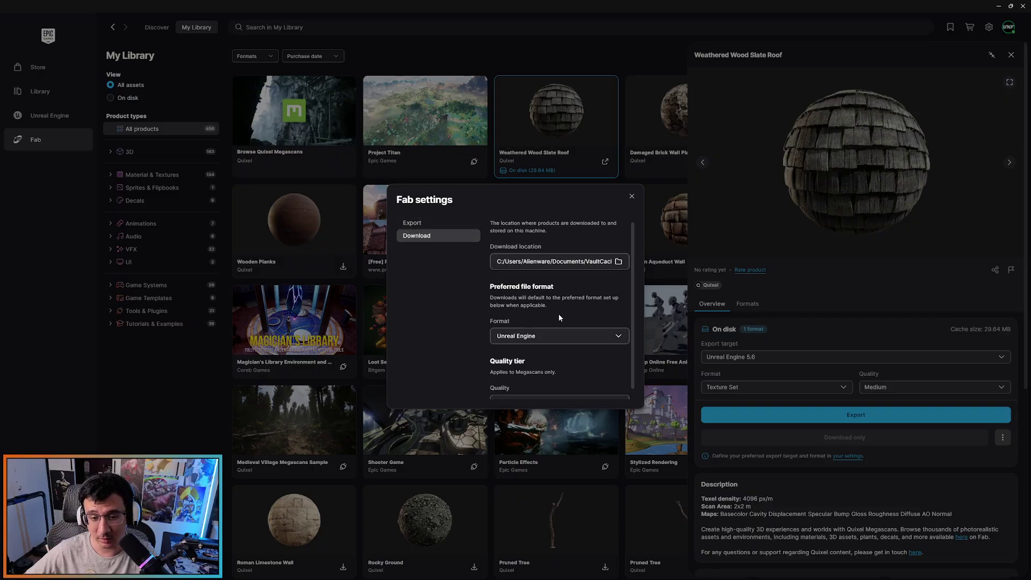
{"action": "left_click", "coordinate": [424, 222]}
{"action": "left_click", "coordinate": [632, 198]}
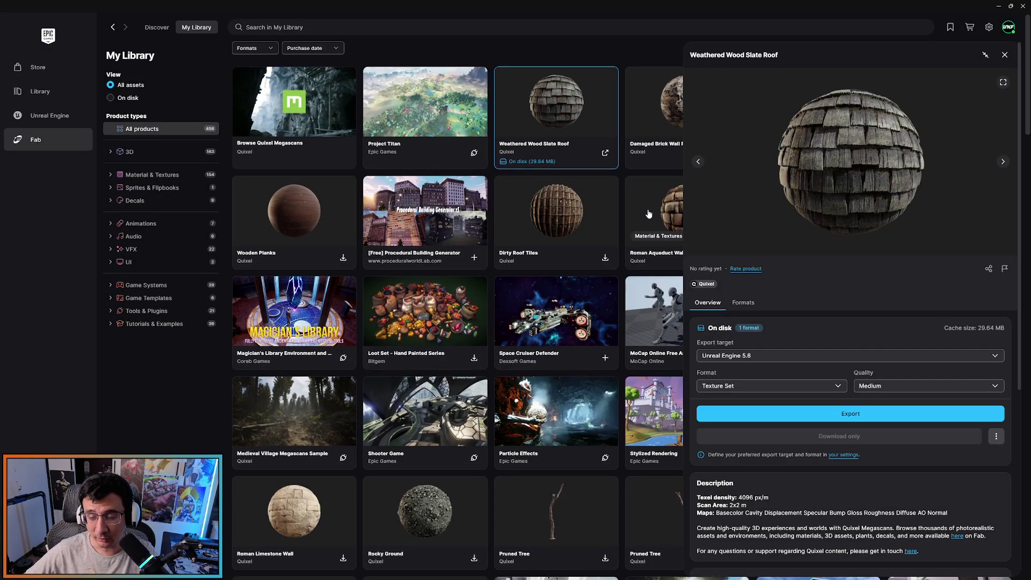
{"action": "key", "text": "Escape"}
Browse through the older purchases in My Library, examining the owned assets and the action icon on each one
{"action": "scroll", "coordinate": [619, 218], "scroll_direction": "down", "scroll_amount": 3}
{"action": "scroll", "coordinate": [619, 218], "scroll_direction": "down", "scroll_amount": 5}
{"action": "scroll", "coordinate": [623, 217], "scroll_direction": "down", "scroll_amount": 5}
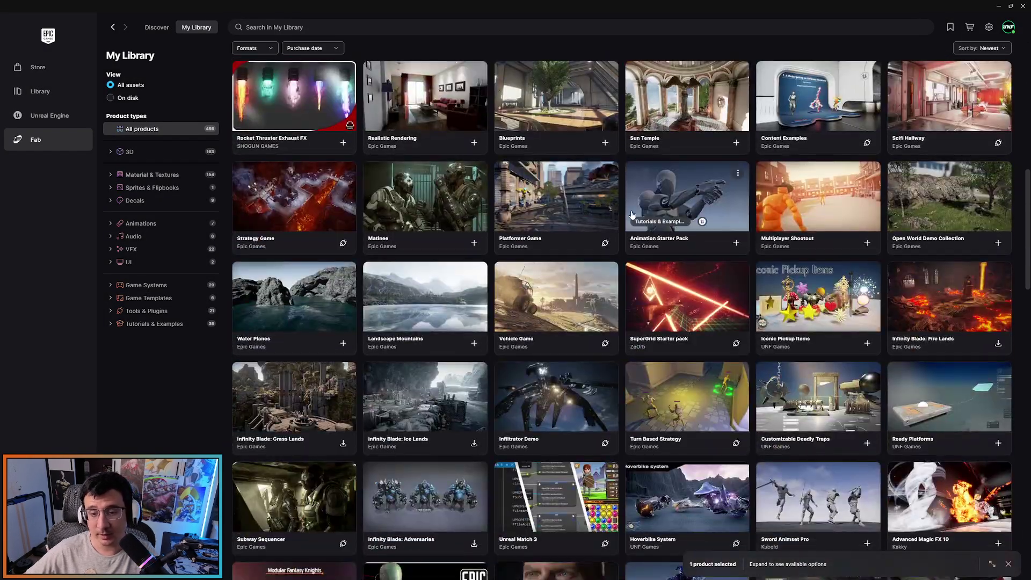
{"action": "scroll", "coordinate": [625, 229], "scroll_direction": "down", "scroll_amount": 10}
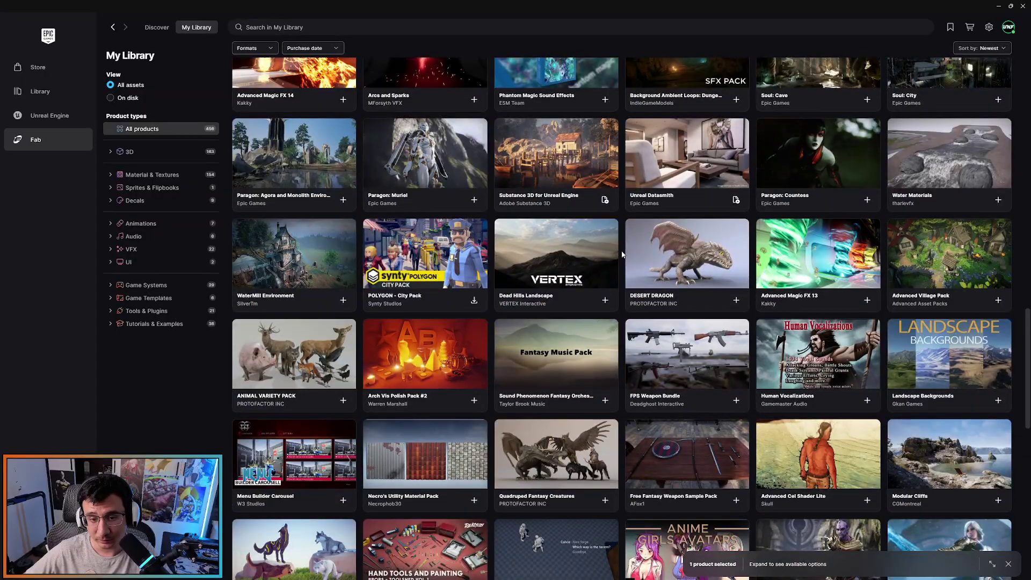
{"action": "scroll", "coordinate": [621, 253], "scroll_direction": "down", "scroll_amount": 5}
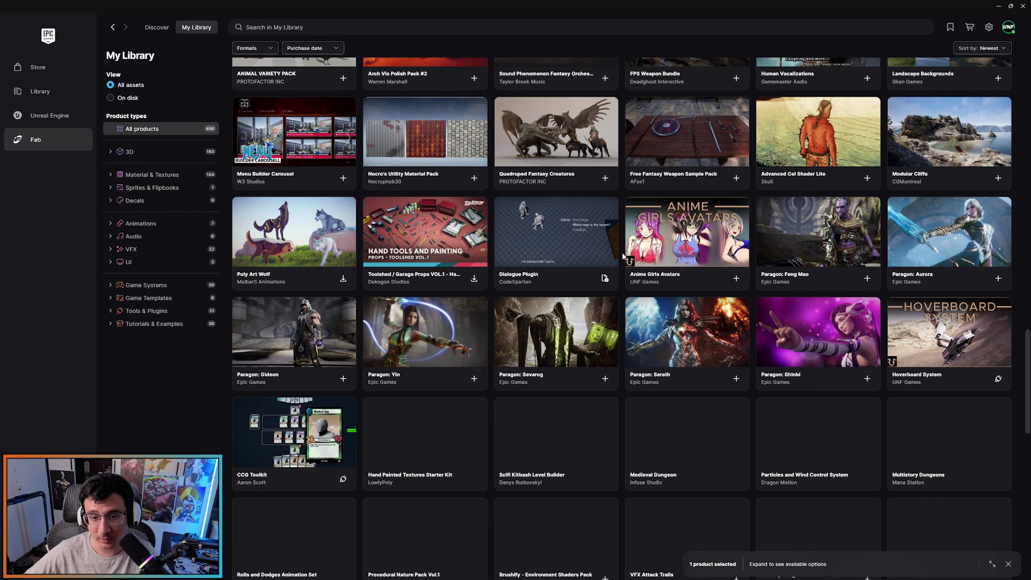
{"action": "scroll", "coordinate": [618, 264], "scroll_direction": "down", "scroll_amount": 5}
{"action": "scroll", "coordinate": [618, 264], "scroll_direction": "up", "scroll_amount": 2}
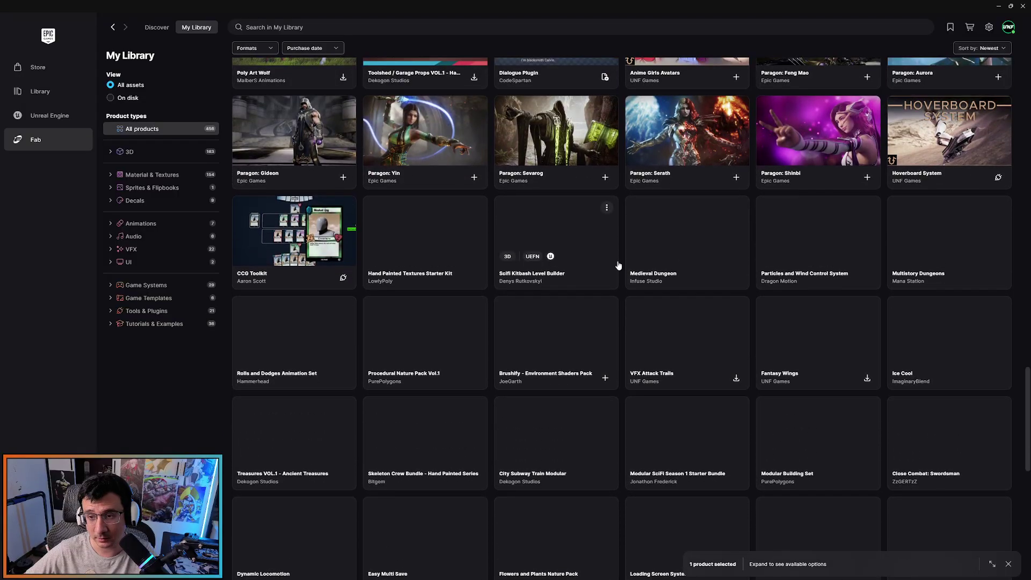
{"action": "scroll", "coordinate": [618, 266], "scroll_direction": "down", "scroll_amount": 2}
{"action": "scroll", "coordinate": [618, 265], "scroll_direction": "down", "scroll_amount": 2}
{"action": "scroll", "coordinate": [618, 266], "scroll_direction": "up", "scroll_amount": 2}
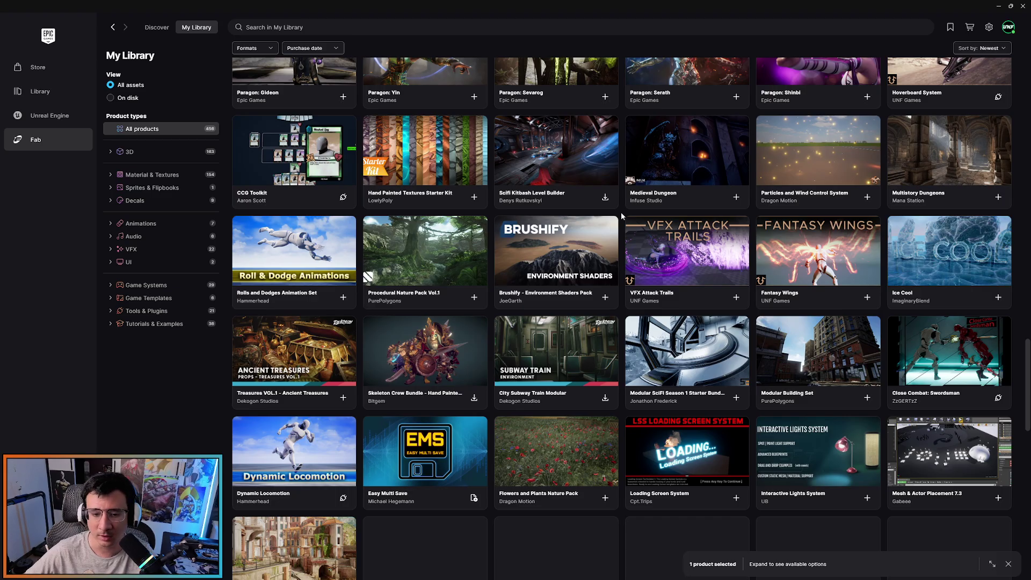
{"action": "scroll", "coordinate": [621, 215], "scroll_direction": "down", "scroll_amount": 6}
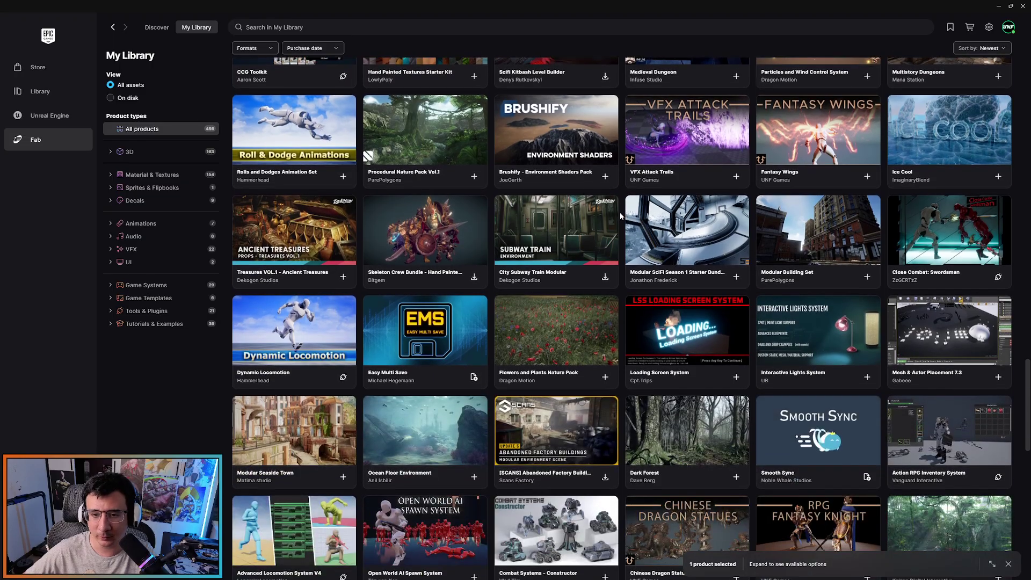
{"action": "scroll", "coordinate": [620, 215], "scroll_direction": "down", "scroll_amount": 4}
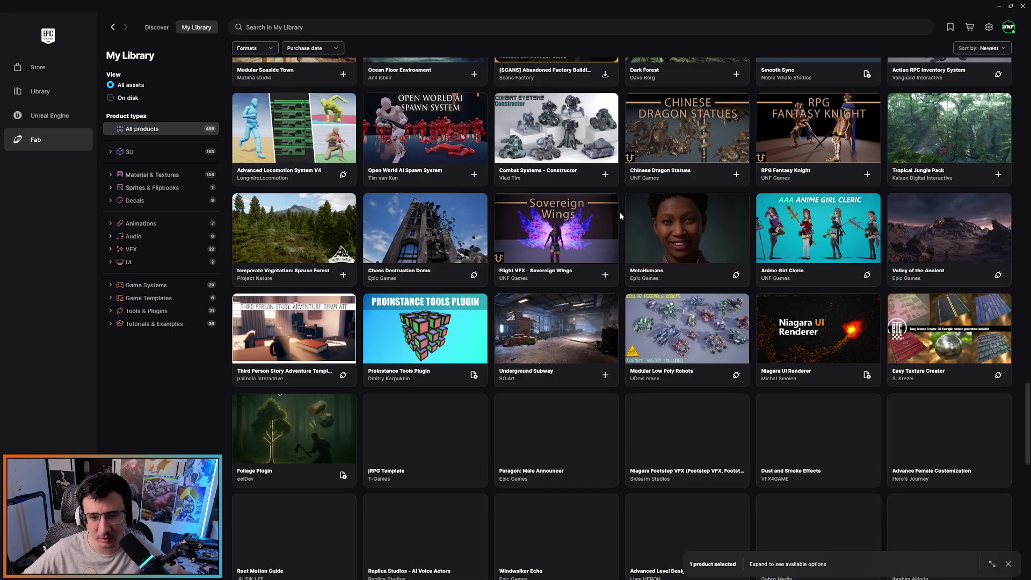
{"action": "scroll", "coordinate": [620, 215], "scroll_direction": "down", "scroll_amount": 5}
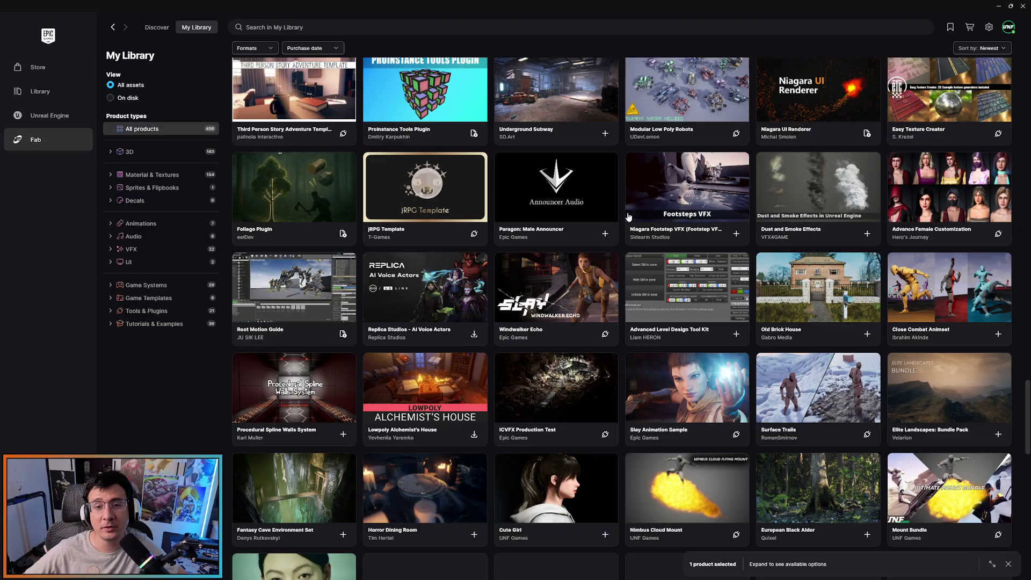
{"action": "mouse_move", "coordinate": [629, 216]}
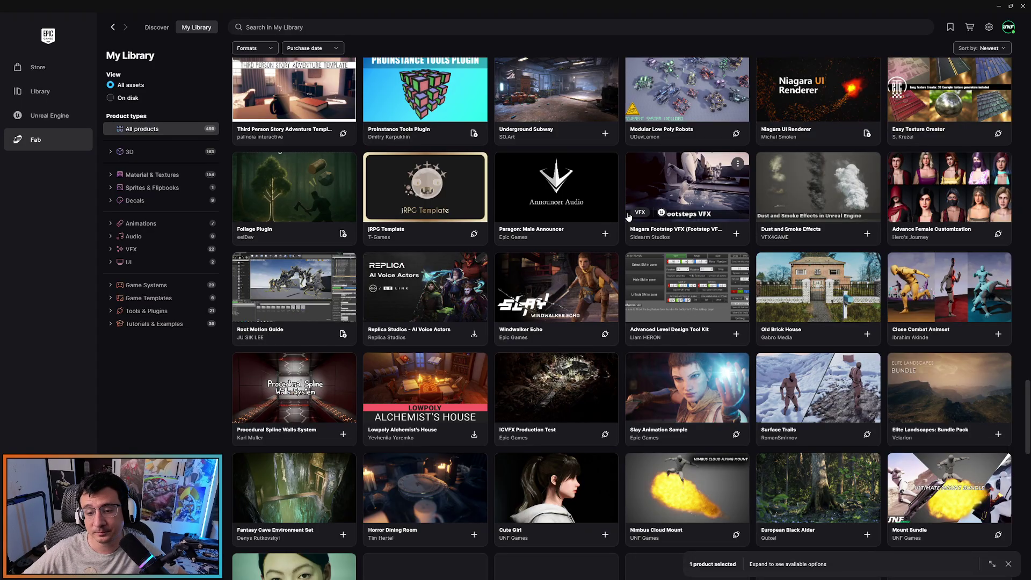